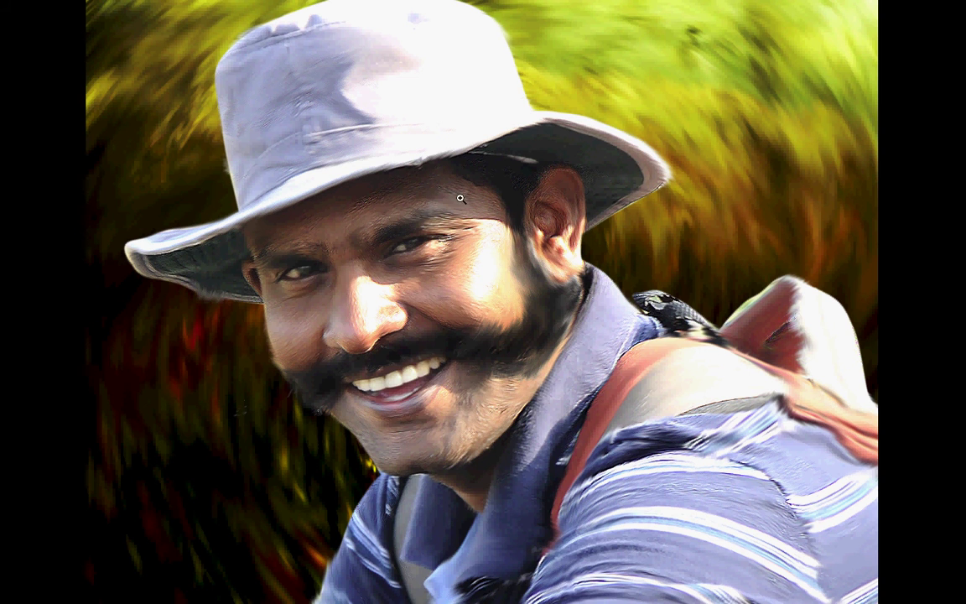
Step: Zoom in on the man's painted face and pan across the close-up
{"action": "left_click", "coordinate": [439, 308]}
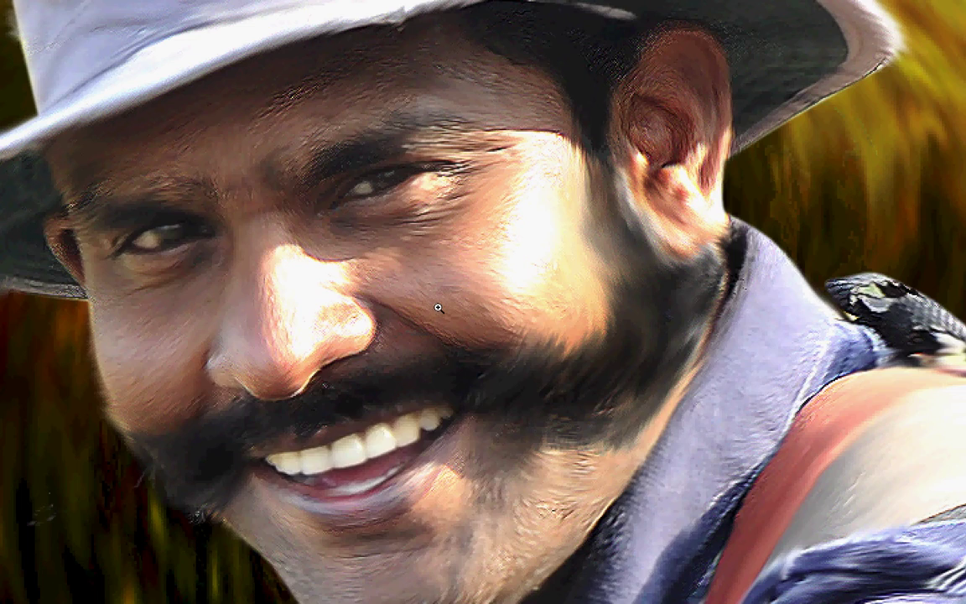
{"action": "left_click_drag", "start_coordinate": [453, 339], "coordinate": [556, 345]}
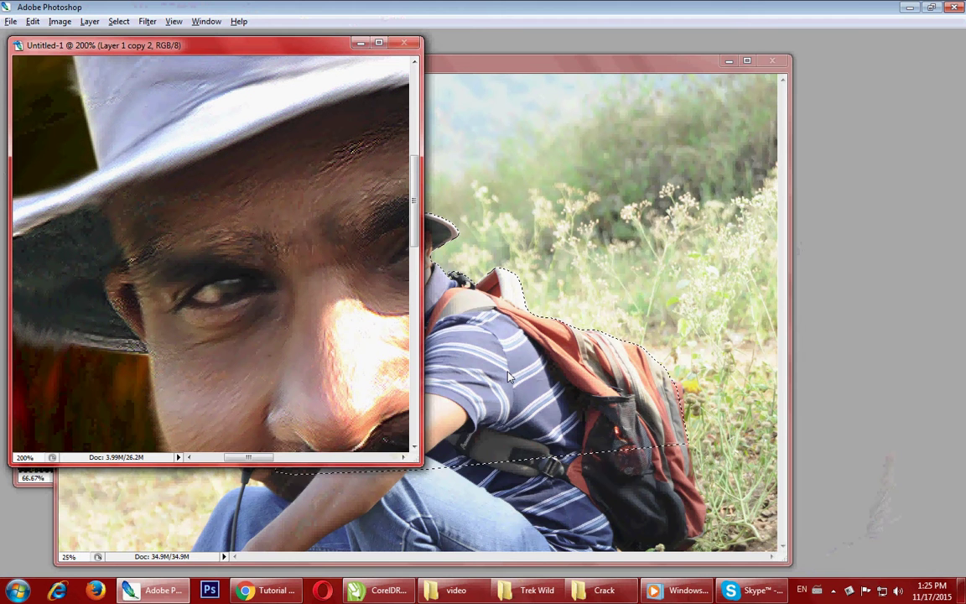
Step: Maximize the original CAB_1336 photo, with the man's outline still selected, and enlarge its view
{"action": "left_click", "coordinate": [833, 591]}
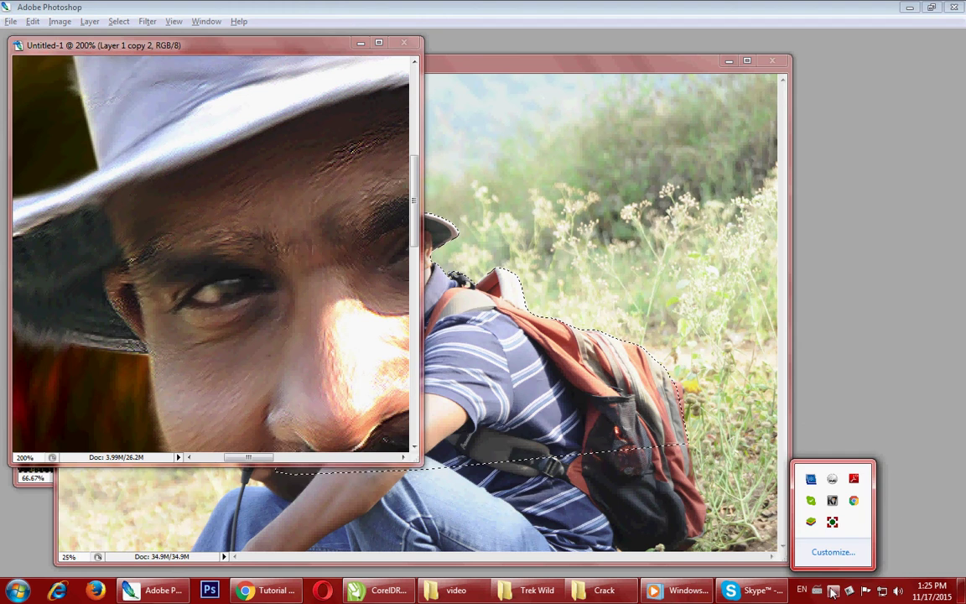
{"action": "left_click", "coordinate": [519, 356]}
{"action": "left_click_drag", "start_coordinate": [510, 67], "coordinate": [527, 69]}
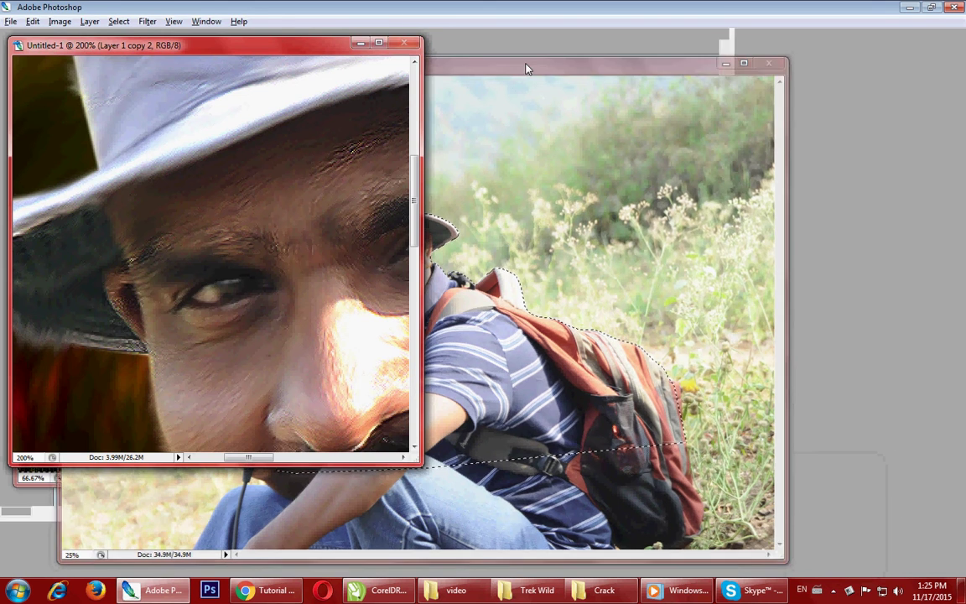
{"action": "double_click", "coordinate": [527, 69]}
{"action": "key", "text": "ctrl+plus"}
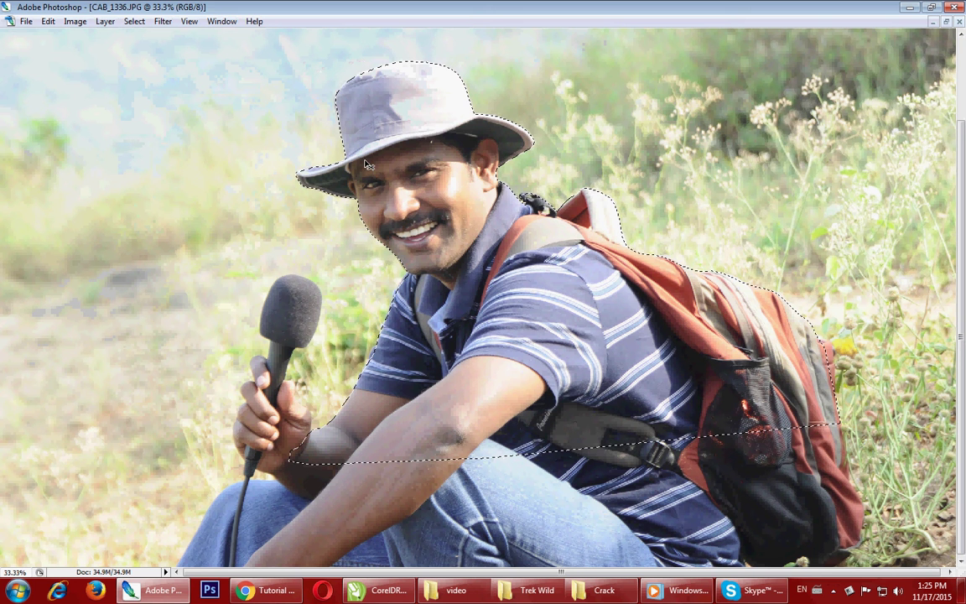
Step: Create a new 10 × 10 cm document
{"action": "key", "text": "ctrl+n"}
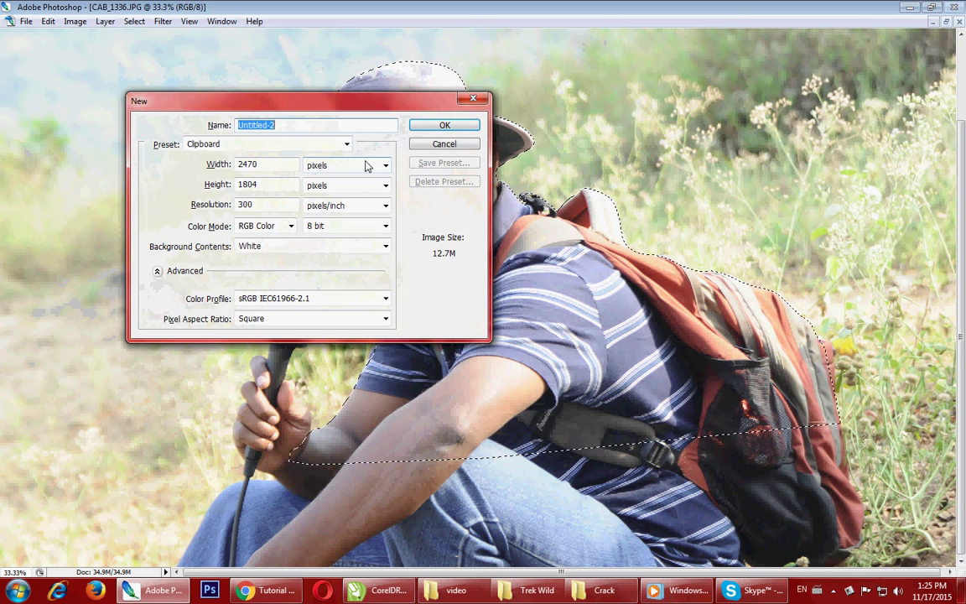
{"action": "key", "text": "Tab"}
{"action": "type", "text": "10"}
{"action": "key", "text": "Tab"}
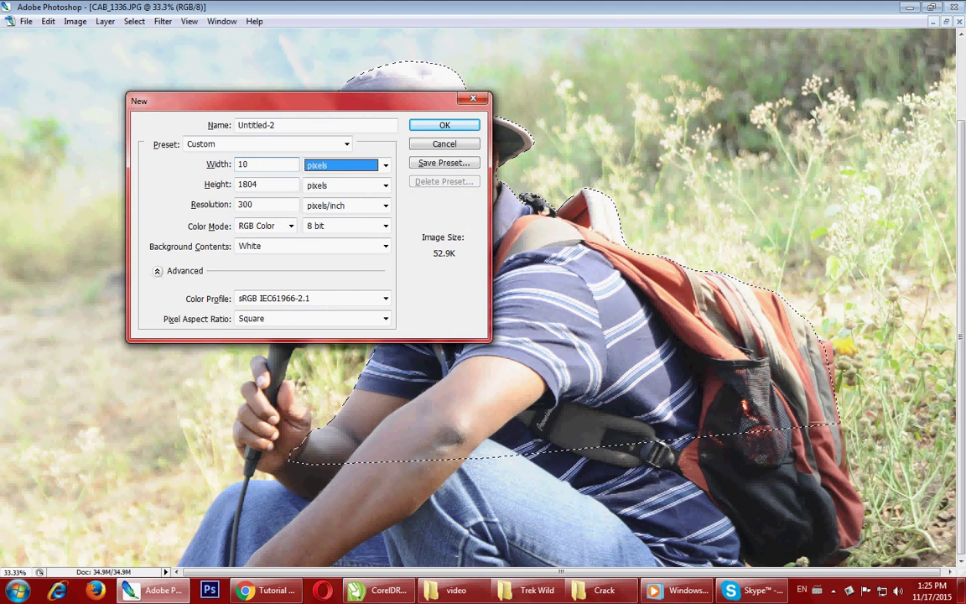
{"action": "key", "text": "Down"}
{"action": "key", "text": "Down"}
{"action": "key", "text": "Tab"}
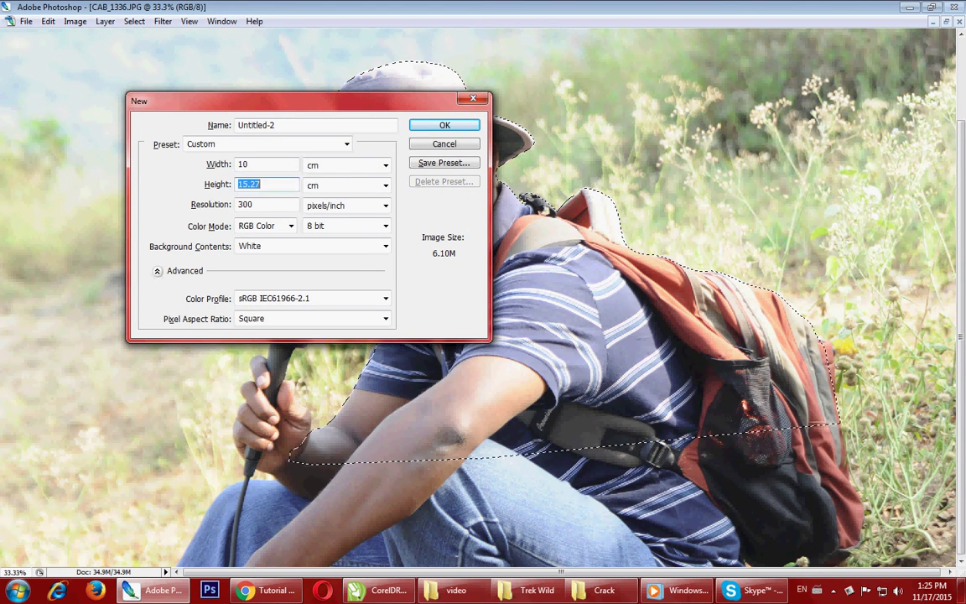
{"action": "type", "text": "10"}
{"action": "key", "text": "Tab"}
{"action": "key", "text": "Tab"}
{"action": "key", "text": "Return"}
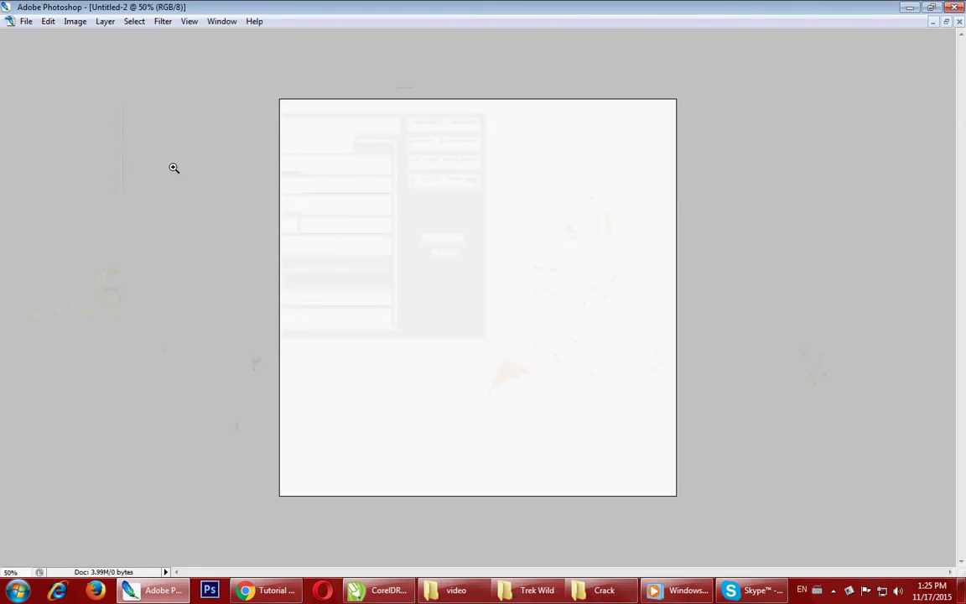
Step: Paste the cut-out man and scale and position him to fill the square
{"action": "key", "text": "ctrl+v"}
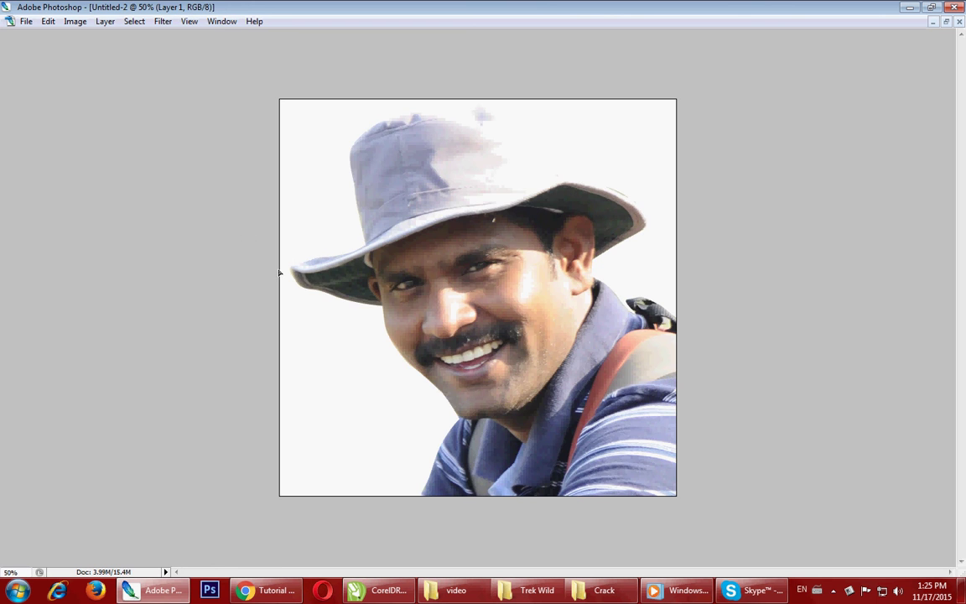
{"action": "key", "text": "ctrl+t"}
{"action": "left_click_drag", "start_coordinate": [281, 98], "coordinate": [427, 238]}
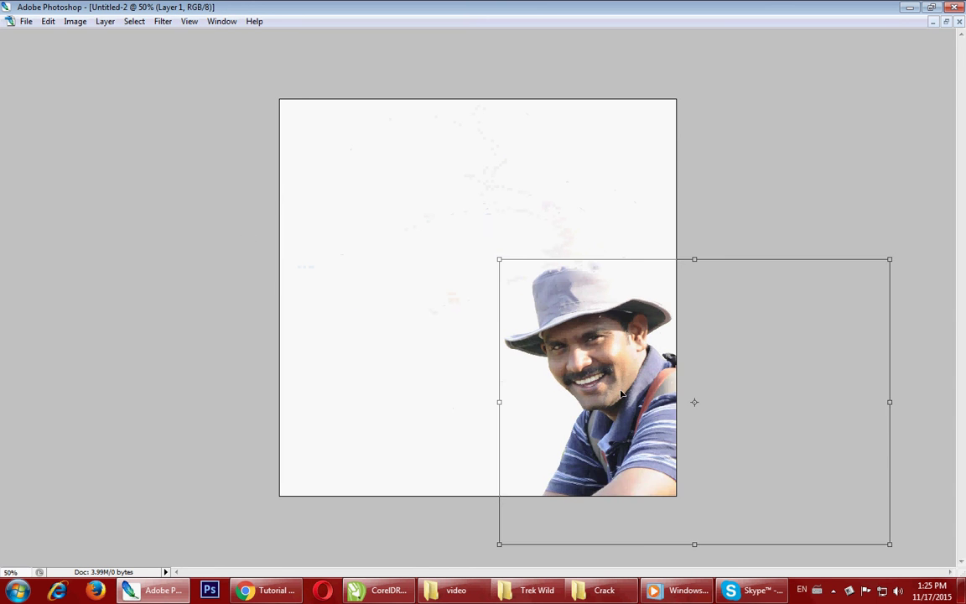
{"action": "mouse_move", "coordinate": [908, 554]}
{"action": "left_mouse_down"}
{"action": "mouse_move", "coordinate": [749, 427]}
{"action": "mouse_move", "coordinate": [830, 491]}
{"action": "left_mouse_up"}
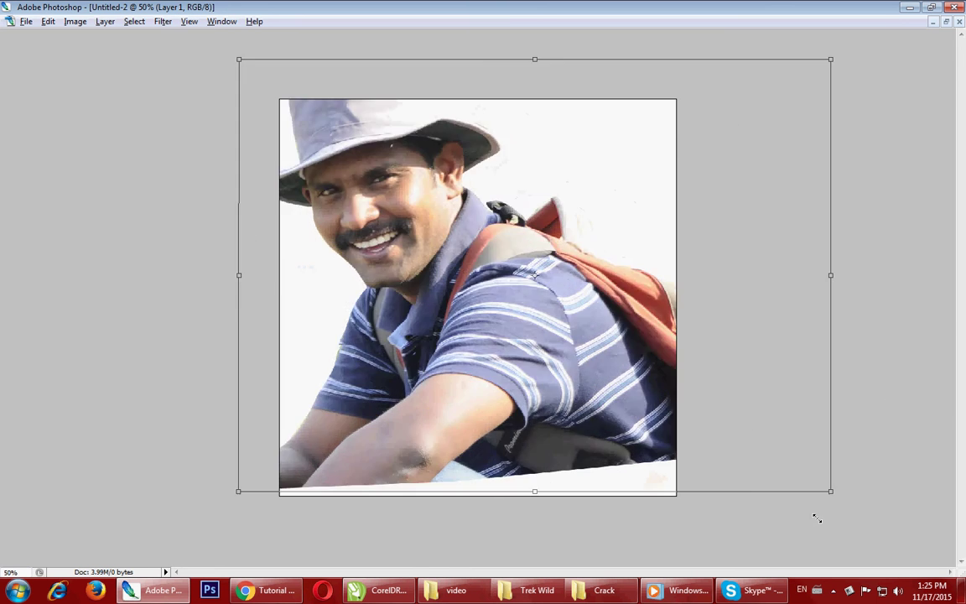
{"action": "mouse_move", "coordinate": [604, 414]}
{"action": "left_mouse_down"}
{"action": "mouse_move", "coordinate": [660, 473]}
{"action": "mouse_move", "coordinate": [640, 452]}
{"action": "left_mouse_up"}
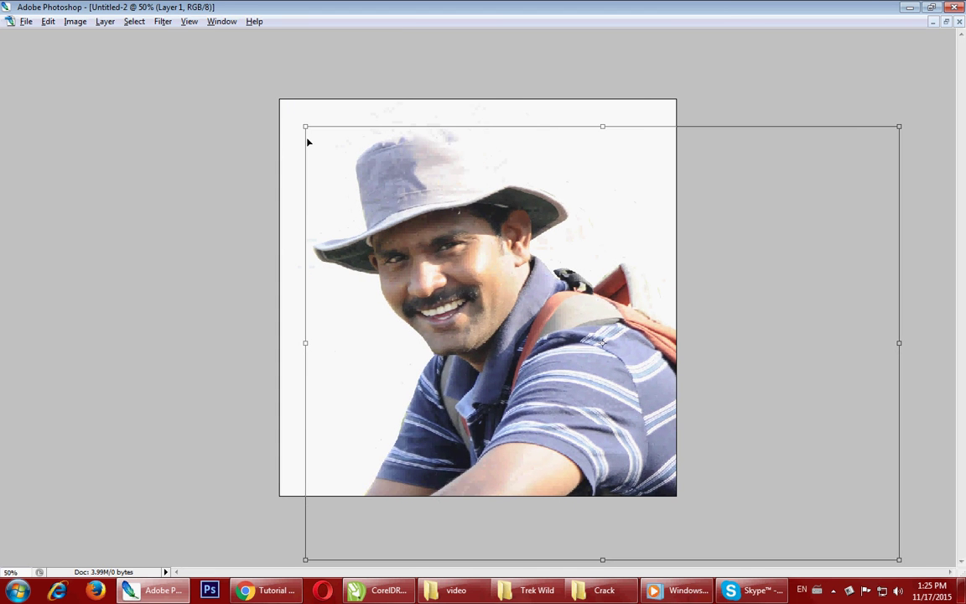
{"action": "left_click_drag", "start_coordinate": [304, 125], "coordinate": [286, 118]}
{"action": "left_click_drag", "start_coordinate": [400, 227], "coordinate": [409, 235]}
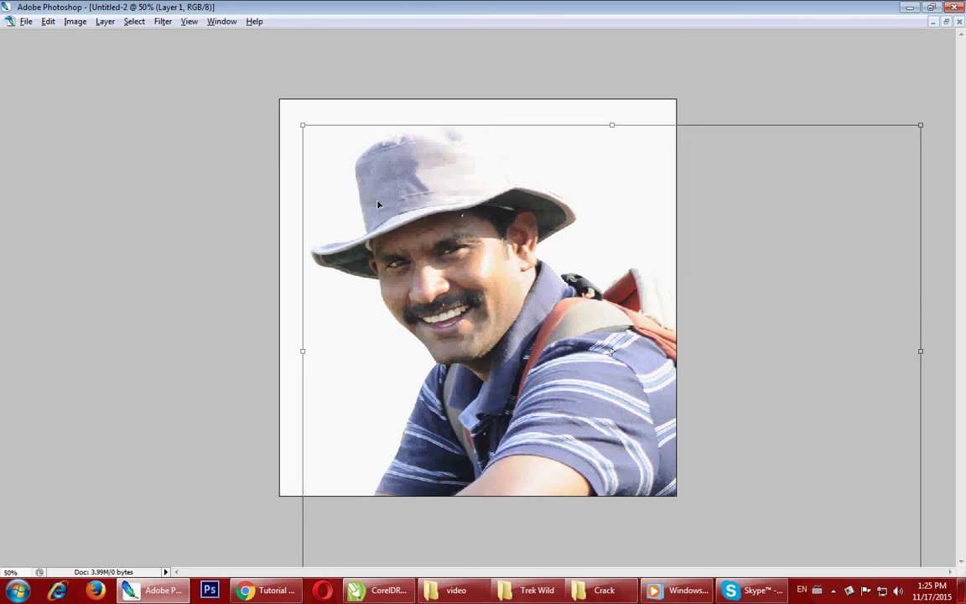
{"action": "key", "text": "Return"}
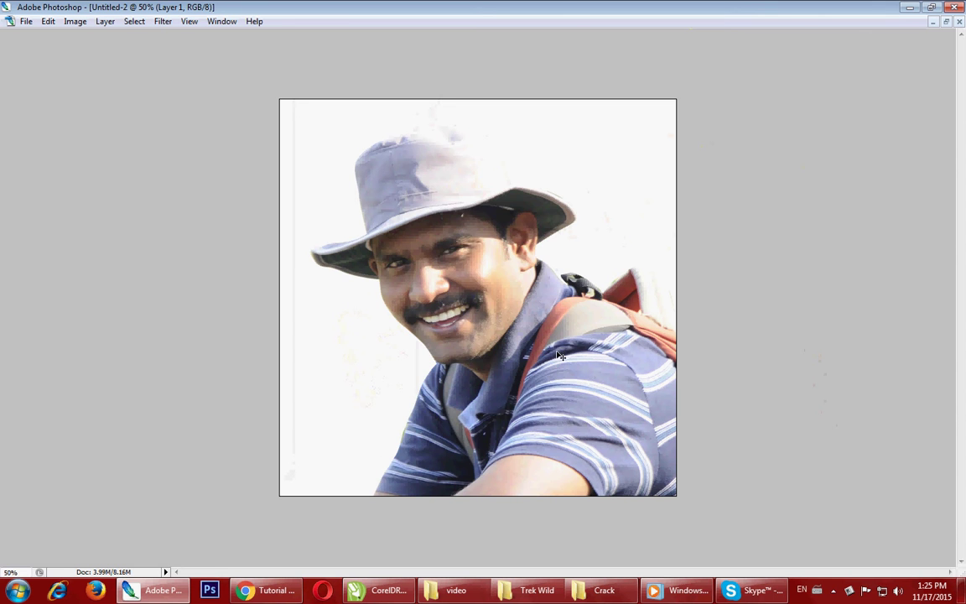
Step: Paste the flower-field texture on Layer 2 below the man and scale it to cover the canvas
{"action": "key", "text": "ctrl+v"}
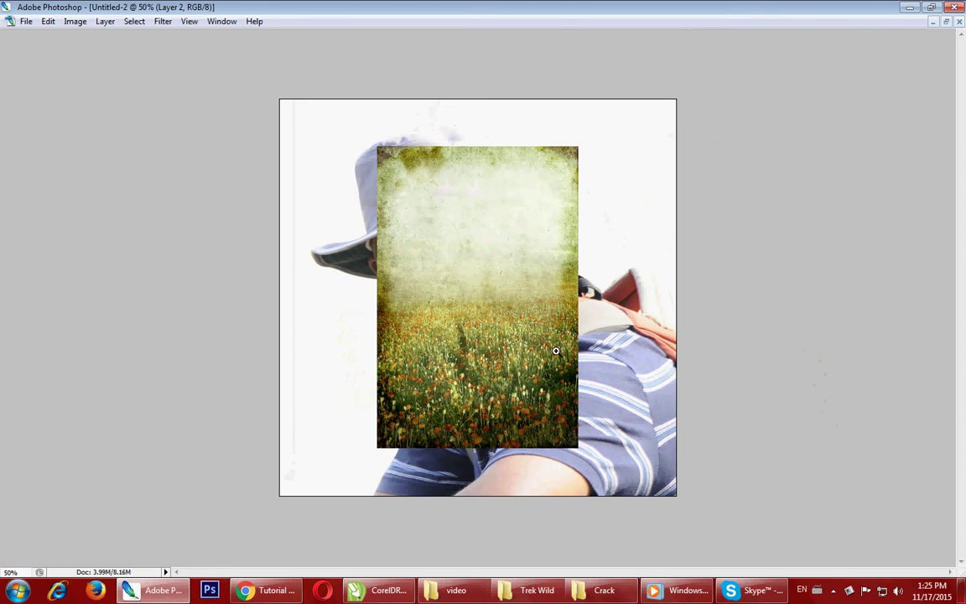
{"action": "key", "text": "Tab"}
{"action": "left_click_drag", "start_coordinate": [868, 403], "coordinate": [868, 494]}
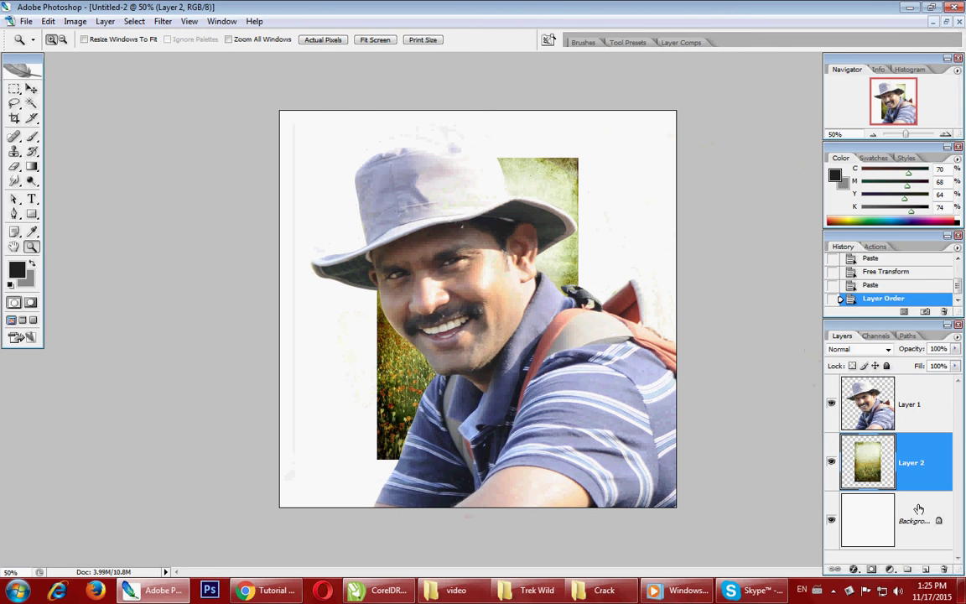
{"action": "key", "text": "ctrl+t"}
{"action": "left_click_drag", "start_coordinate": [578, 157], "coordinate": [718, 57]}
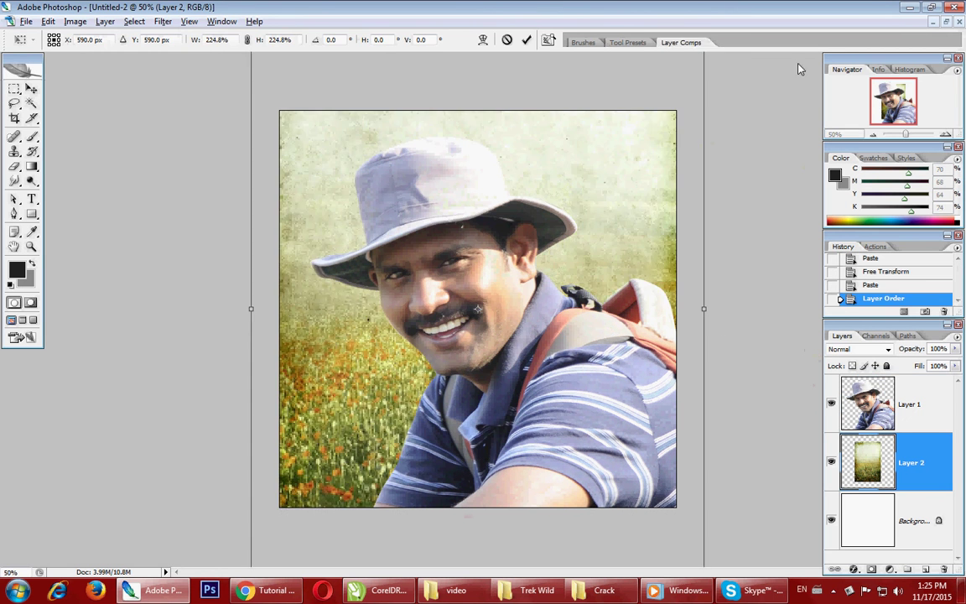
{"action": "left_click_drag", "start_coordinate": [627, 248], "coordinate": [629, 215]}
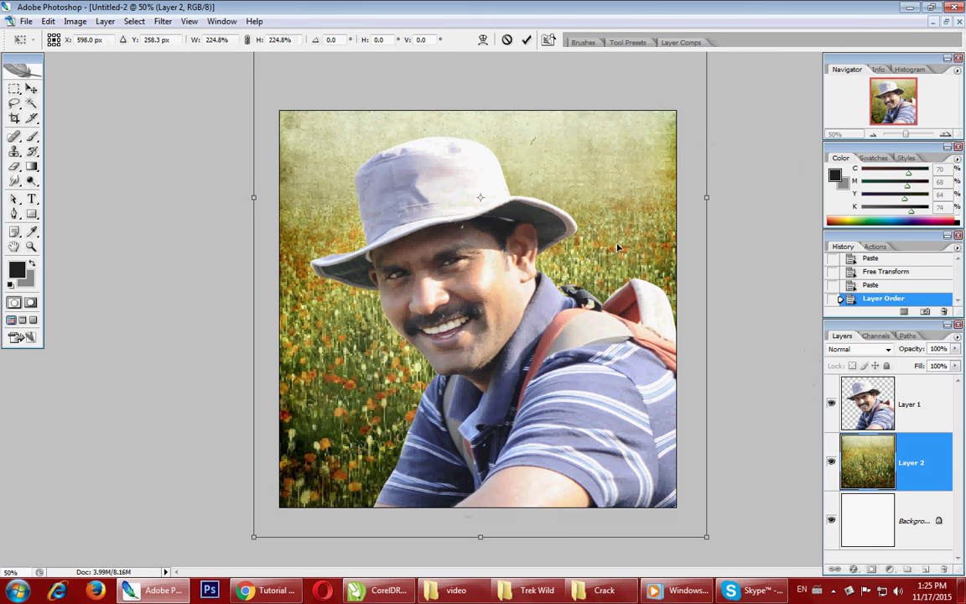
{"action": "key", "text": "Return"}
{"action": "key", "text": "z"}
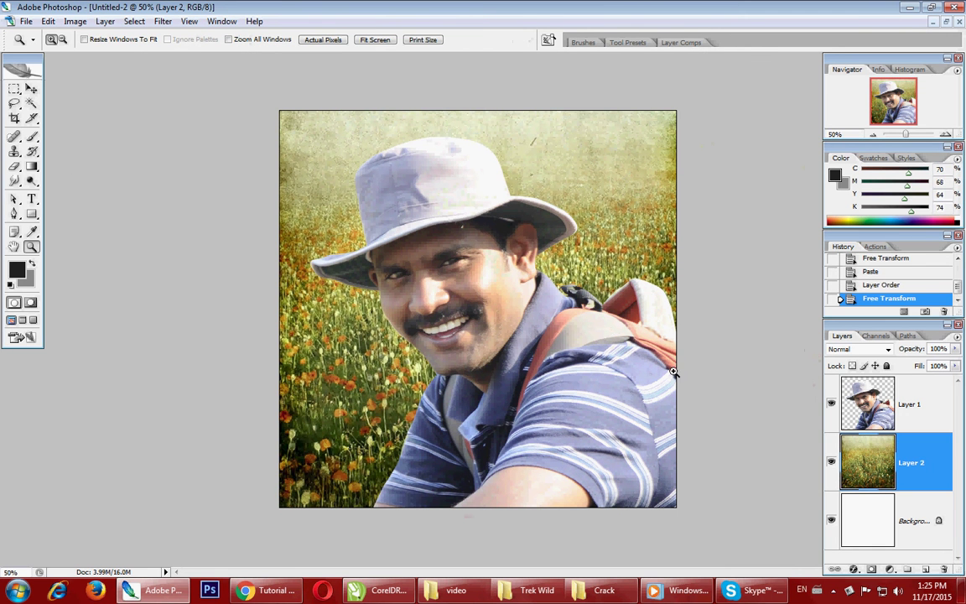
{"action": "key", "text": "alt+bracketright"}
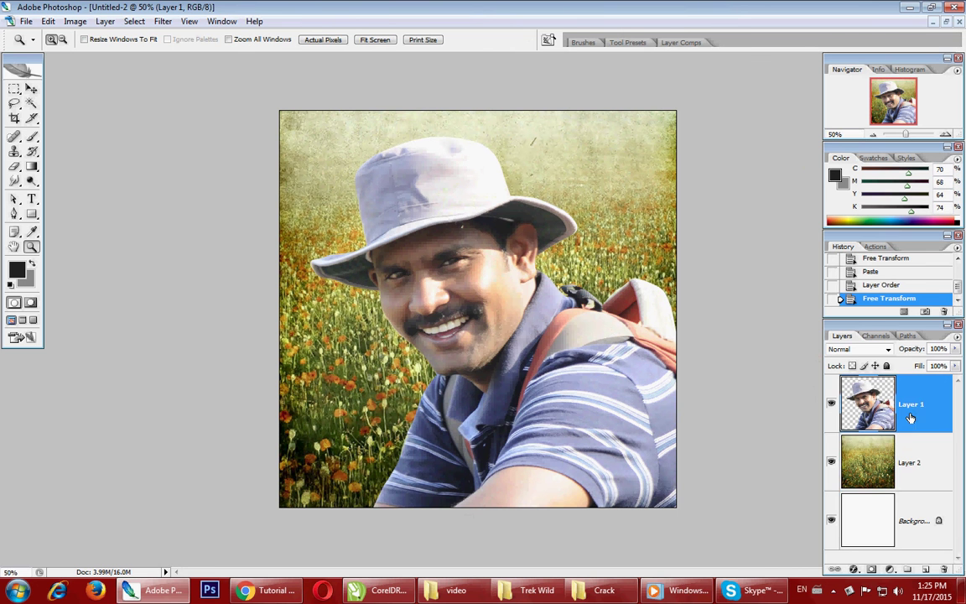
Step: Duplicate the man's layer as Layer 1 copy and zoom in on his face
{"action": "key", "text": "ctrl+j"}
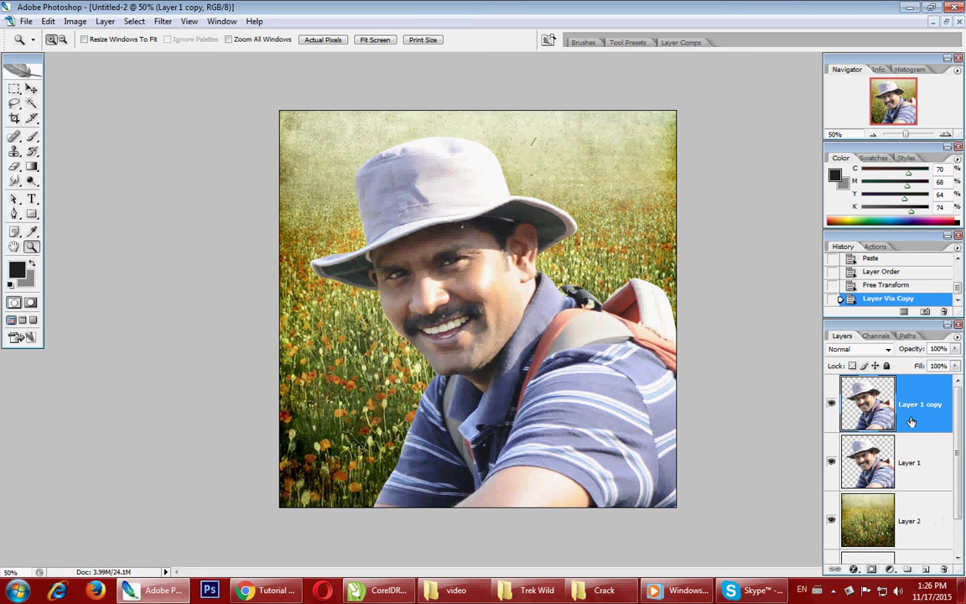
{"action": "left_click_drag", "start_coordinate": [842, 335], "coordinate": [722, 260]}
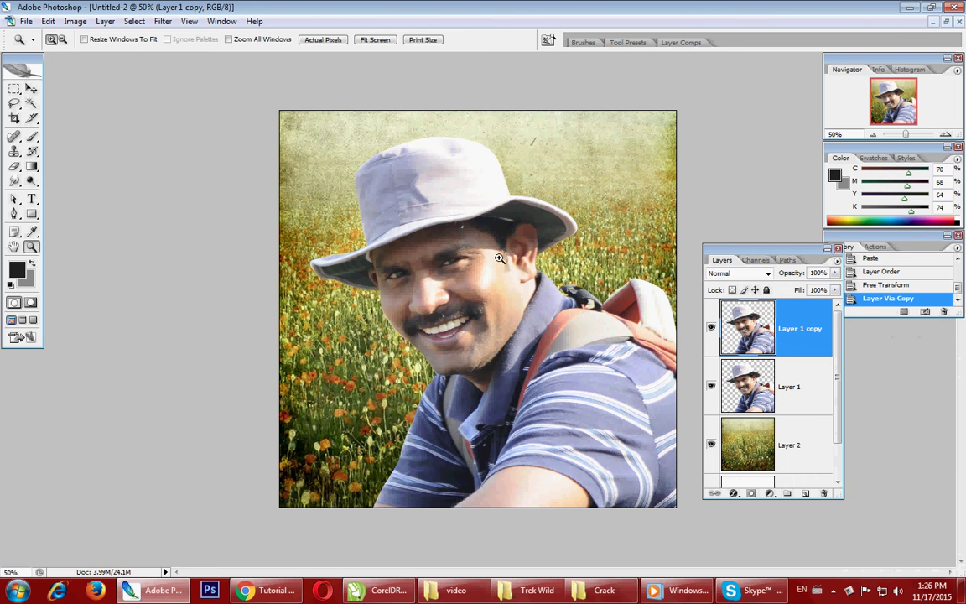
{"action": "left_click", "coordinate": [492, 306]}
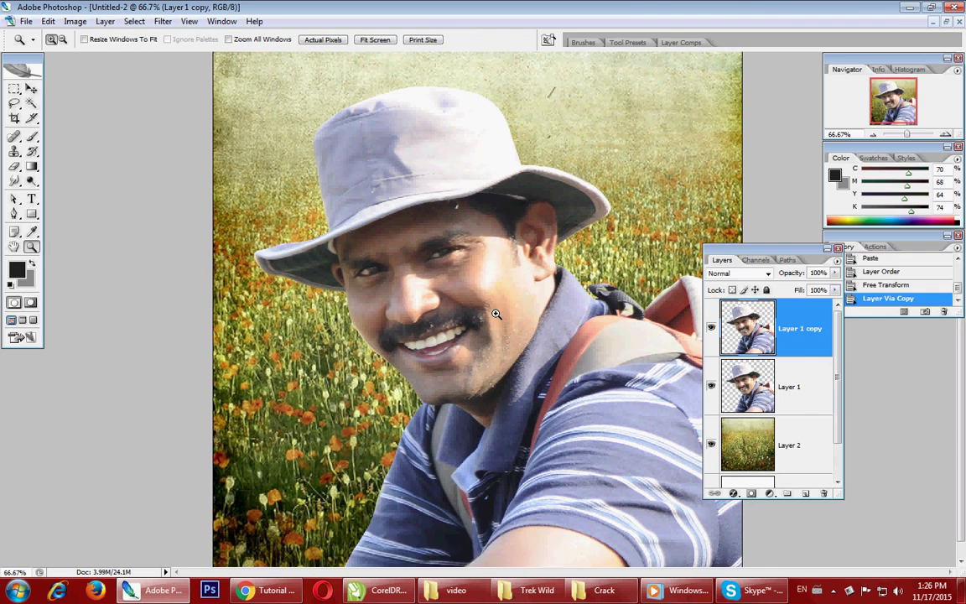
{"action": "key", "text": "Tab"}
{"action": "key", "text": "ctrl+t"}
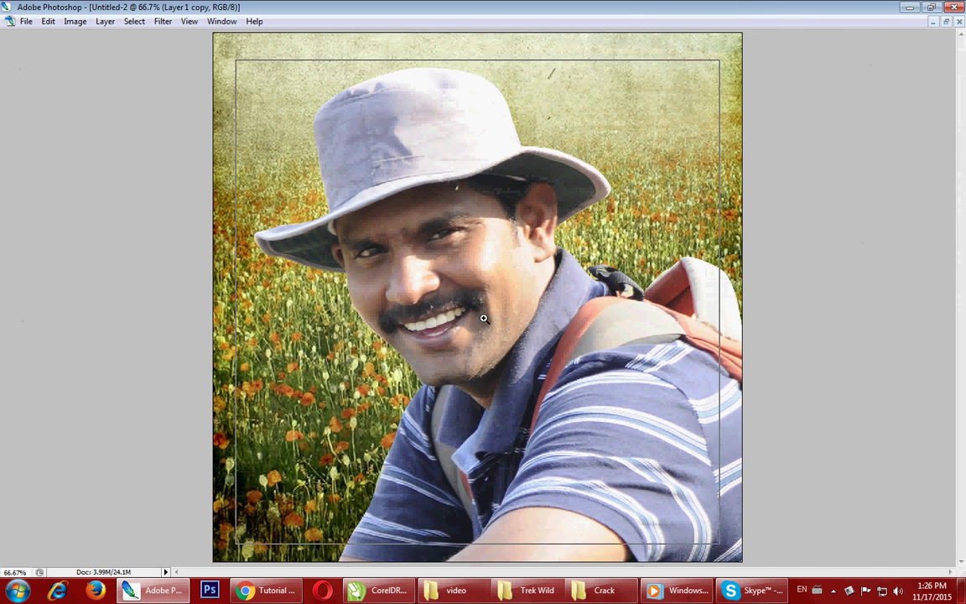
{"action": "left_click", "coordinate": [483, 317]}
{"action": "key", "text": "Tab"}
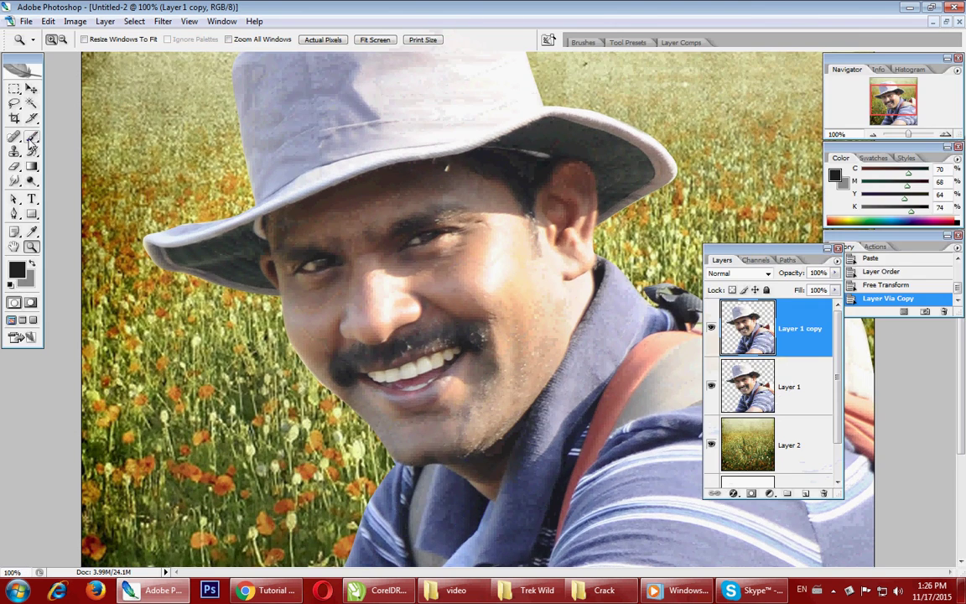
Step: Select the 112 px grass-shaped brush preset and reduce its size
{"action": "left_click", "coordinate": [32, 140]}
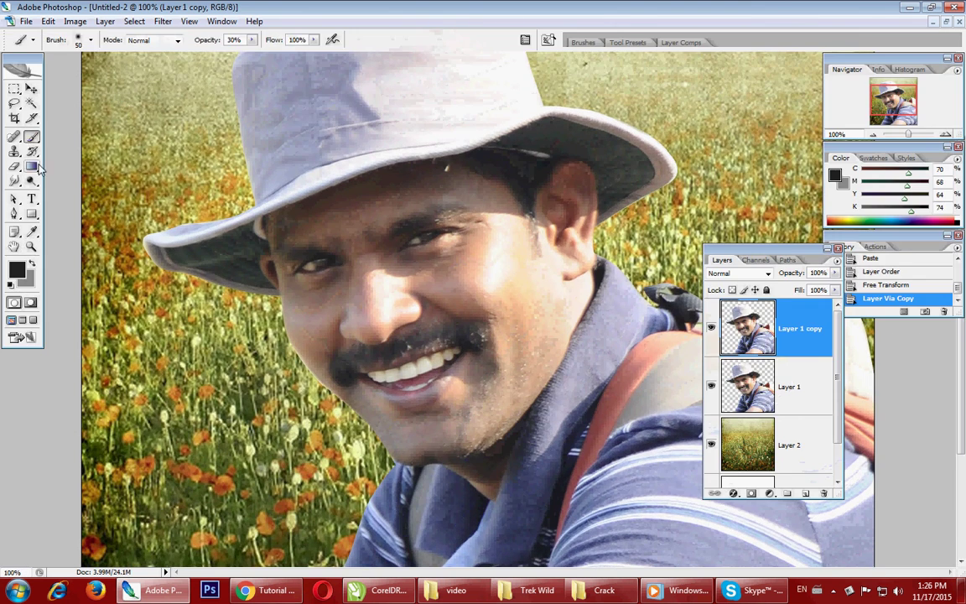
{"action": "left_click", "coordinate": [88, 40]}
{"action": "left_click_drag", "start_coordinate": [172, 180], "coordinate": [173, 369]}
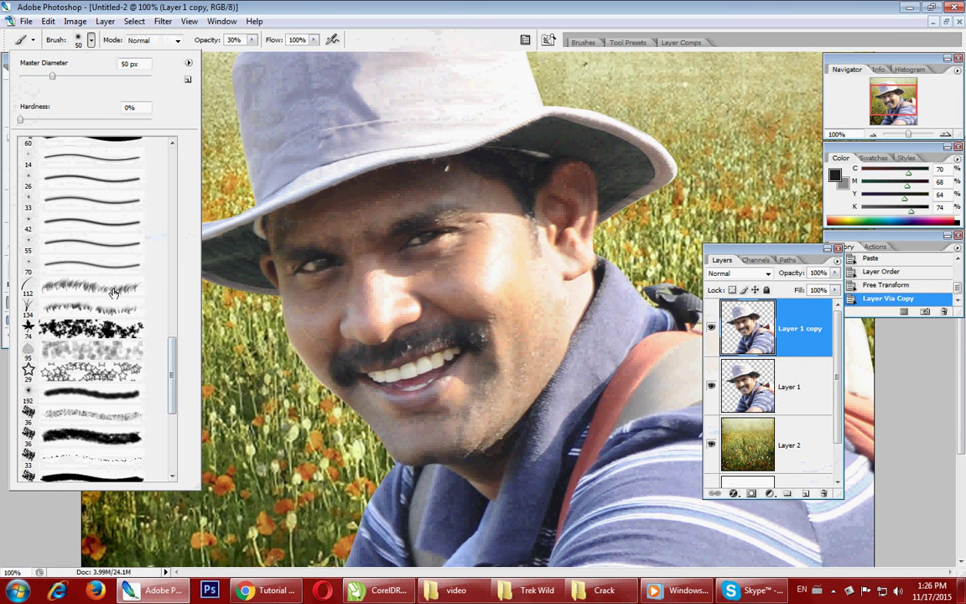
{"action": "left_click", "coordinate": [111, 290]}
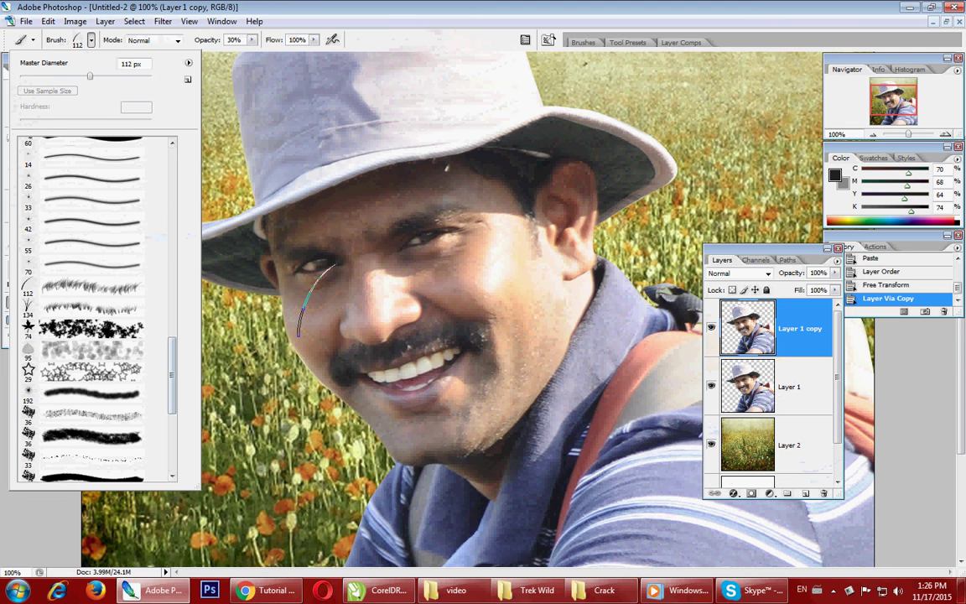
{"action": "key", "text": "Return"}
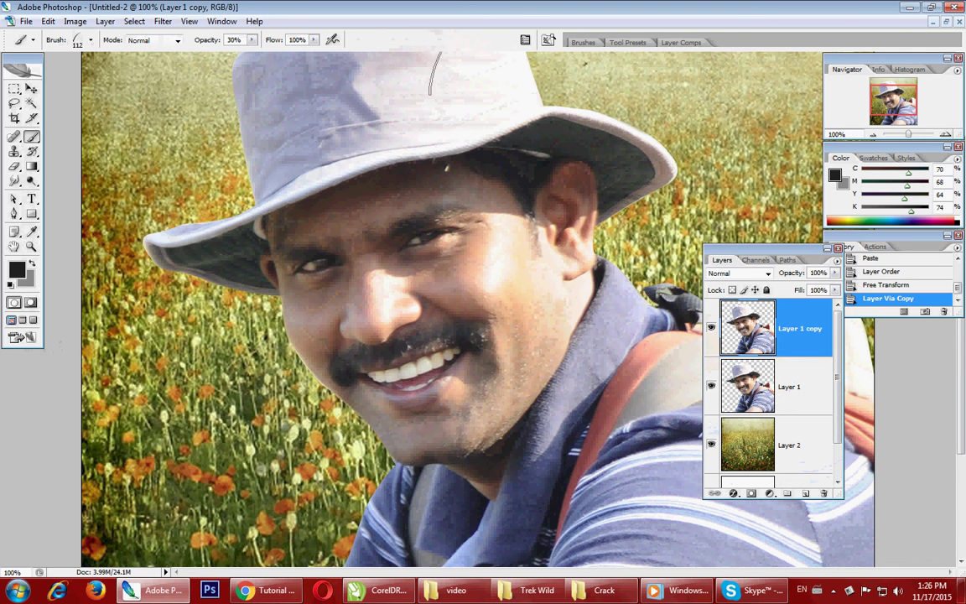
{"action": "key", "text": "bracketleft"}
{"action": "key", "text": "bracketleft"}
{"action": "key", "text": "bracketleft"}
{"action": "key", "text": "bracketleft"}
{"action": "key", "text": "bracketleft"}
{"action": "key", "text": "bracketleft"}
{"action": "key", "text": "bracketleft"}
{"action": "key", "text": "bracketleft"}
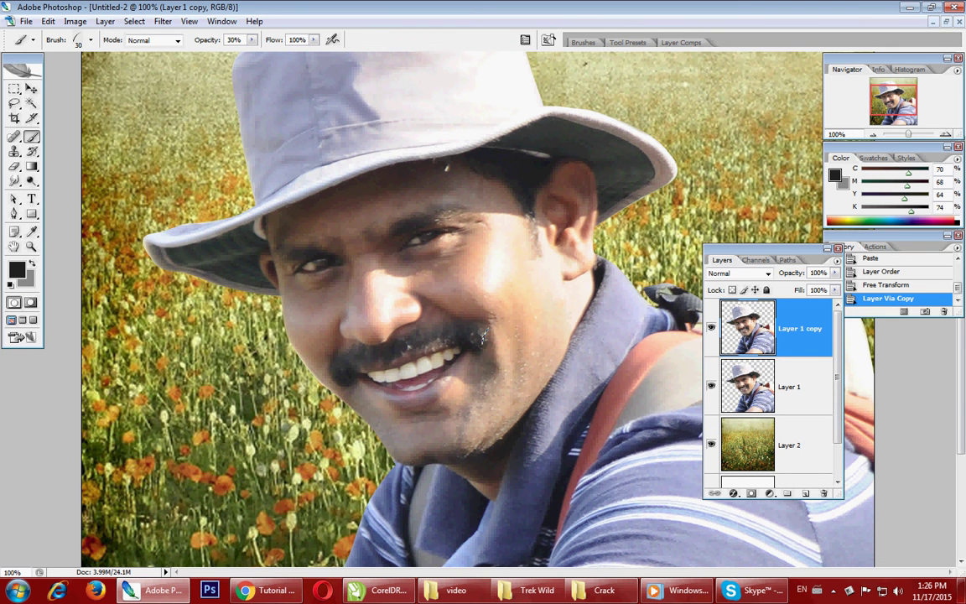
Step: Place a first mark beside the moustache and paint along it at 64% opacity
{"action": "left_click", "coordinate": [451, 306]}
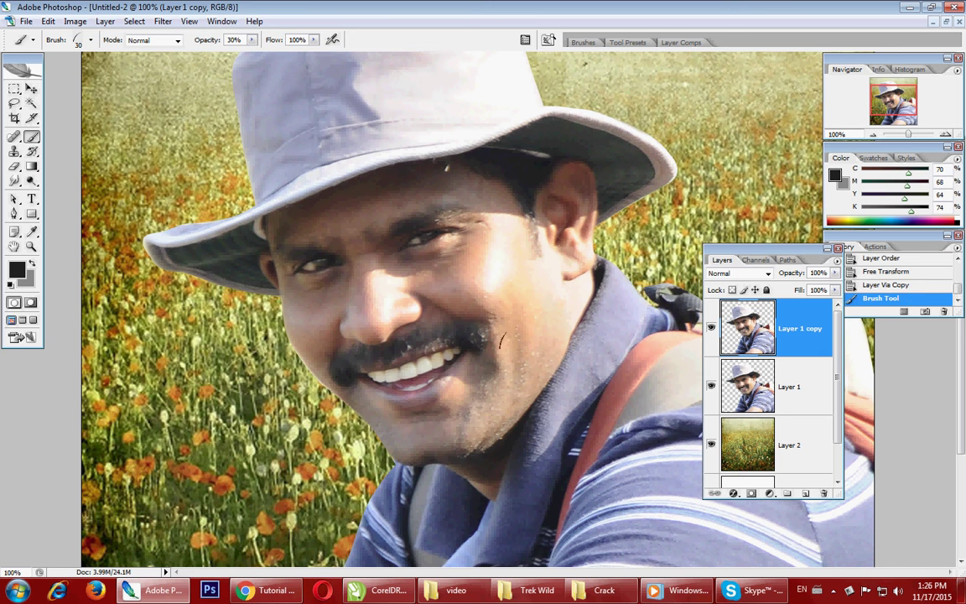
{"action": "left_click", "coordinate": [252, 39]}
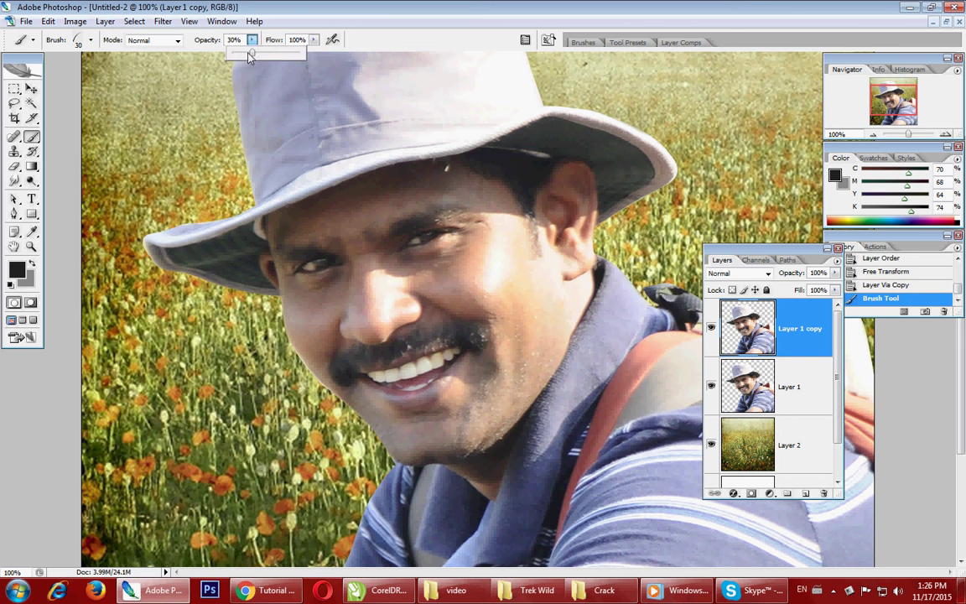
{"action": "left_click_drag", "start_coordinate": [245, 54], "coordinate": [277, 57]}
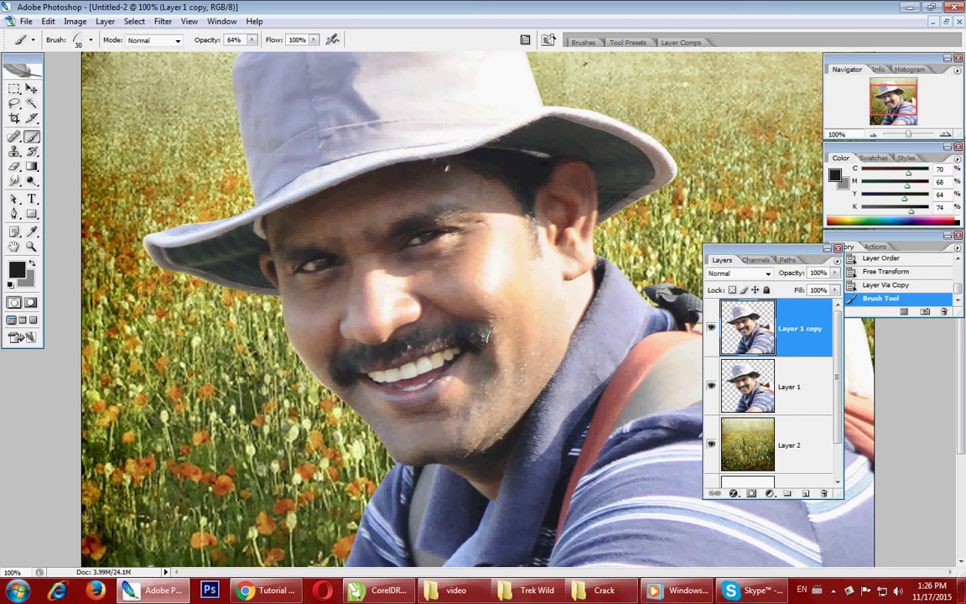
{"action": "left_click_drag", "start_coordinate": [509, 332], "coordinate": [406, 330]}
Step: At 100% opacity, paint thick hair strokes over the moustache's right side
{"action": "left_click", "coordinate": [252, 40]}
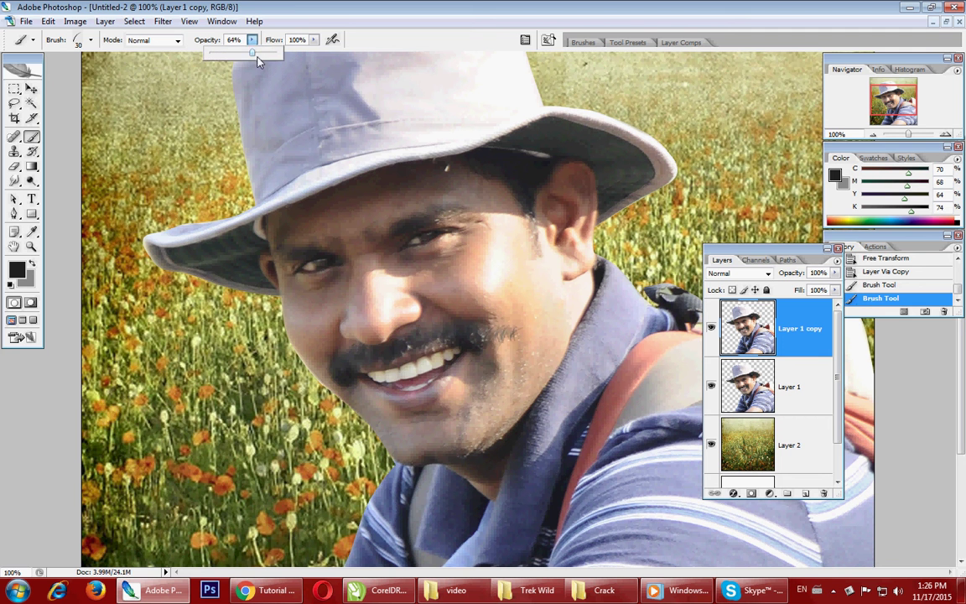
{"action": "left_click_drag", "start_coordinate": [251, 53], "coordinate": [280, 53]}
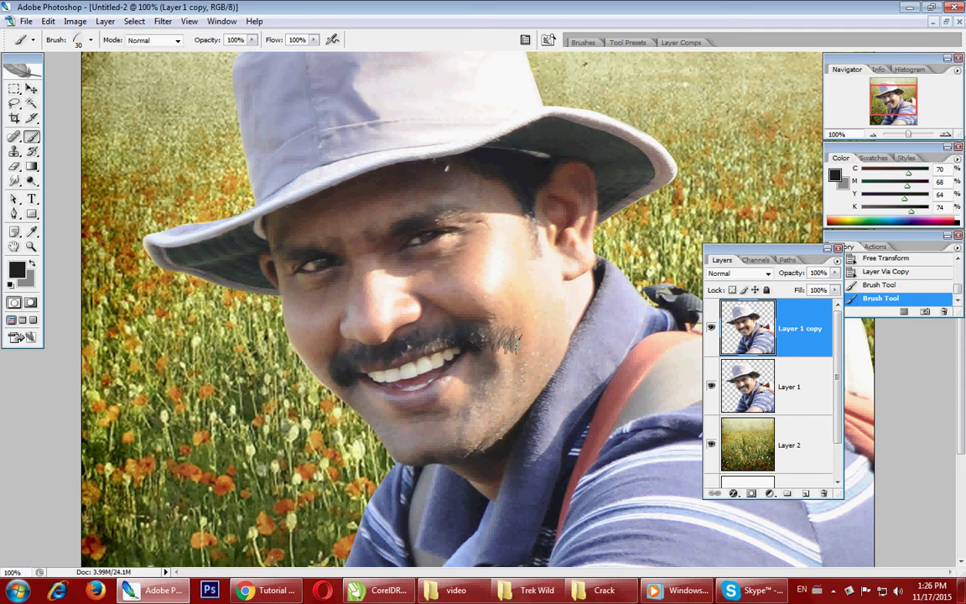
{"action": "mouse_move", "coordinate": [555, 315]}
{"action": "left_mouse_down"}
{"action": "mouse_move", "coordinate": [491, 344]}
{"action": "mouse_move", "coordinate": [583, 281]}
{"action": "mouse_move", "coordinate": [524, 331]}
{"action": "left_mouse_up"}
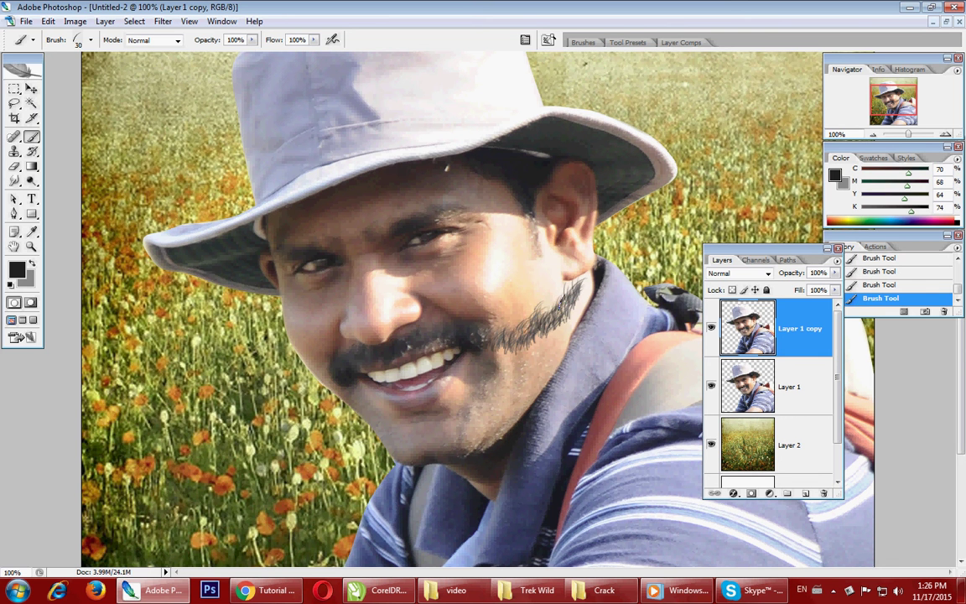
{"action": "left_click_drag", "start_coordinate": [587, 292], "coordinate": [507, 334]}
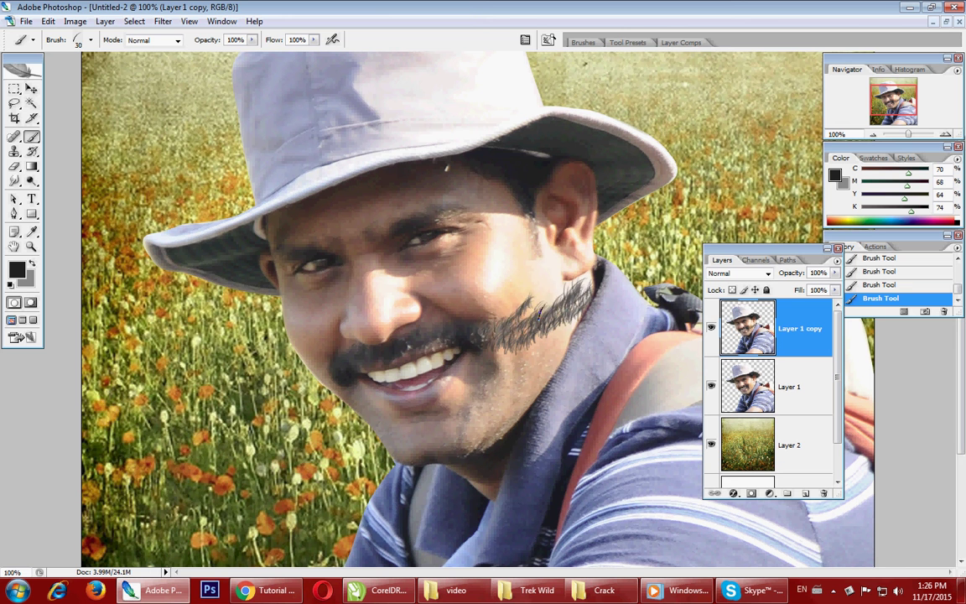
{"action": "left_click_drag", "start_coordinate": [547, 293], "coordinate": [507, 328]}
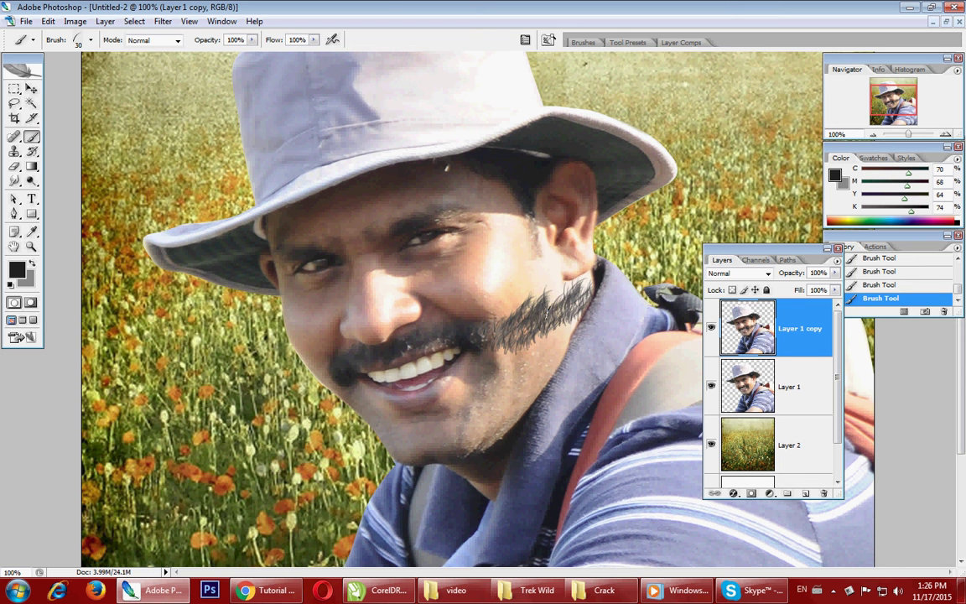
{"action": "left_click_drag", "start_coordinate": [503, 277], "coordinate": [486, 337]}
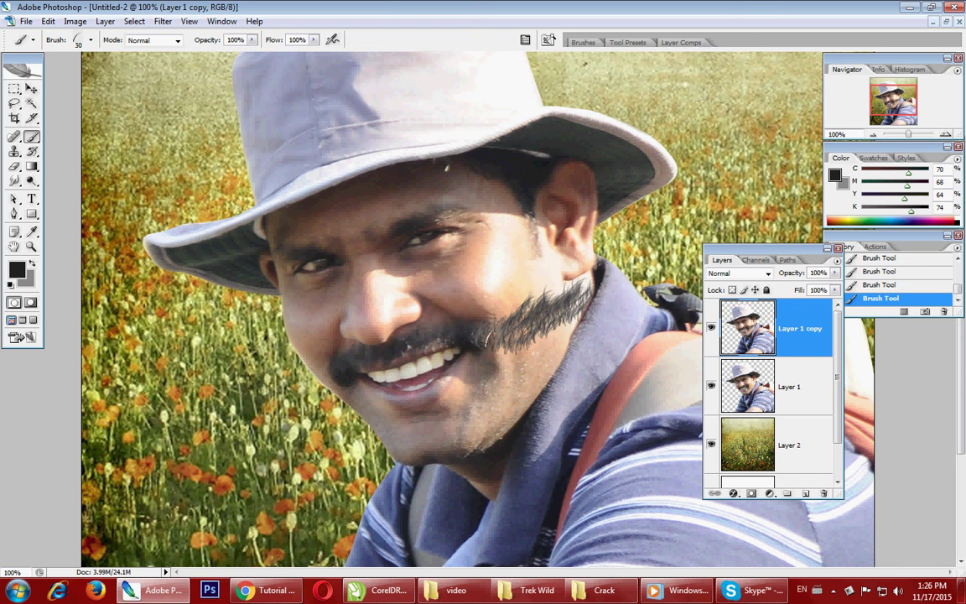
Step: Extend hair up the right cheek into a sideburn and darken the moustache's left end
{"action": "left_click_drag", "start_coordinate": [535, 236], "coordinate": [553, 281]}
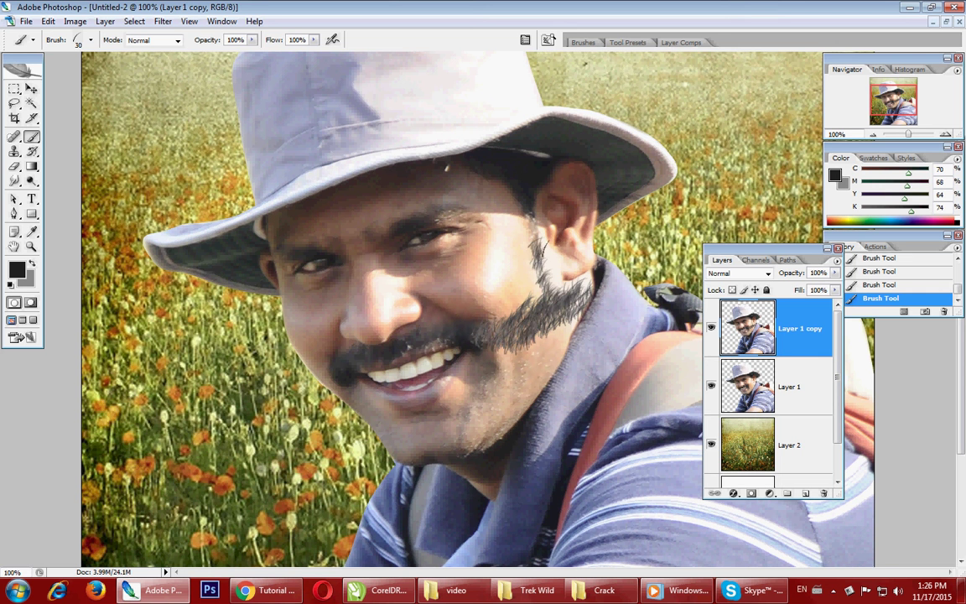
{"action": "left_click_drag", "start_coordinate": [541, 243], "coordinate": [554, 290]}
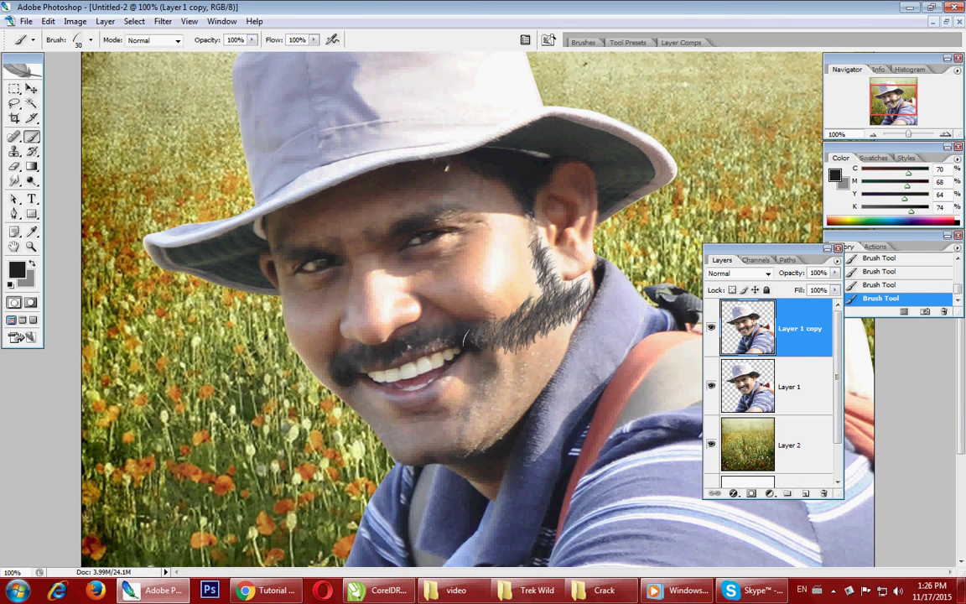
{"action": "left_click_drag", "start_coordinate": [556, 300], "coordinate": [577, 323]}
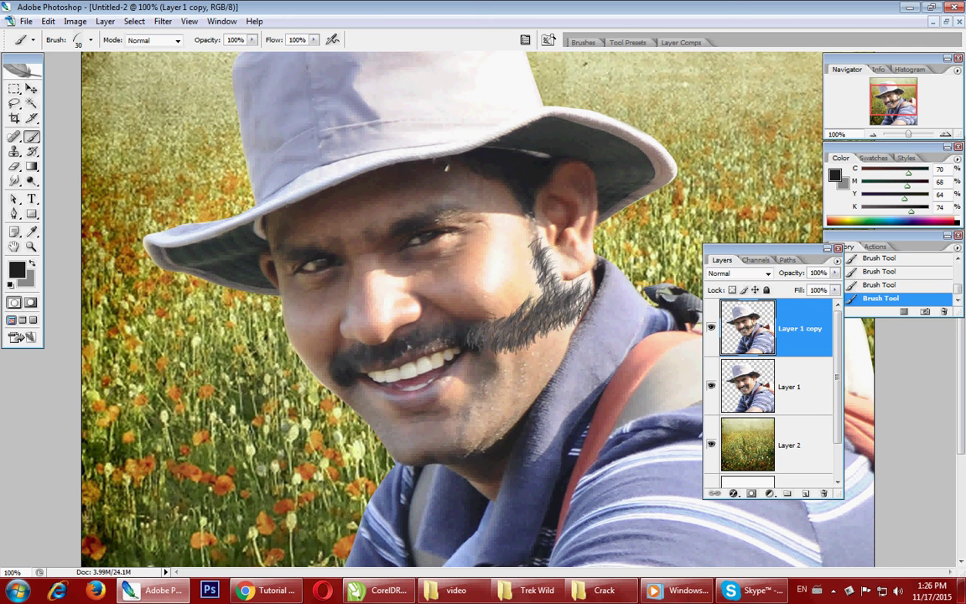
{"action": "left_click_drag", "start_coordinate": [526, 262], "coordinate": [525, 289]}
{"action": "mouse_move", "coordinate": [530, 243]}
{"action": "left_mouse_down"}
{"action": "mouse_move", "coordinate": [526, 273]}
{"action": "mouse_move", "coordinate": [523, 260]}
{"action": "left_mouse_up"}
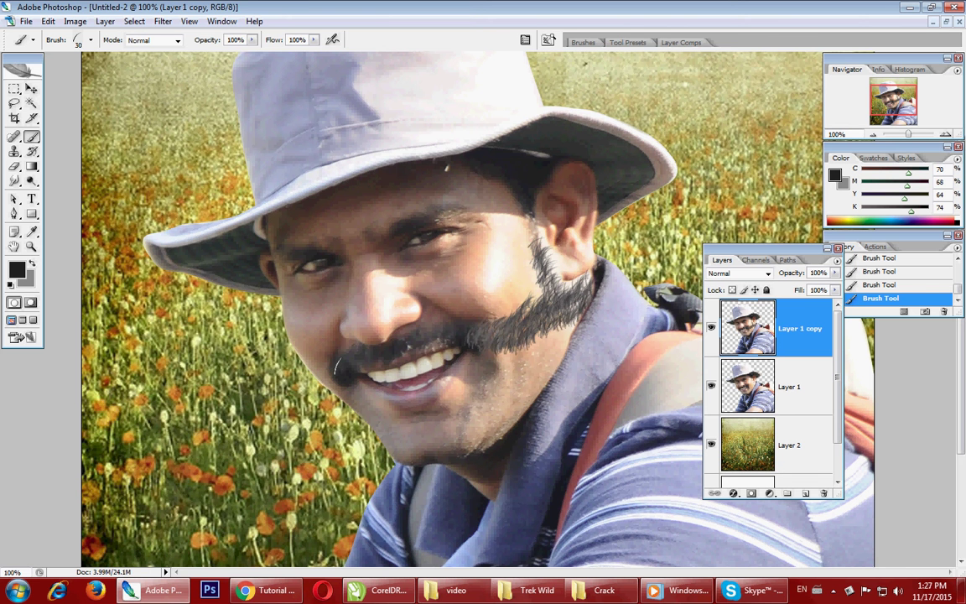
{"action": "left_click_drag", "start_coordinate": [336, 366], "coordinate": [315, 393]}
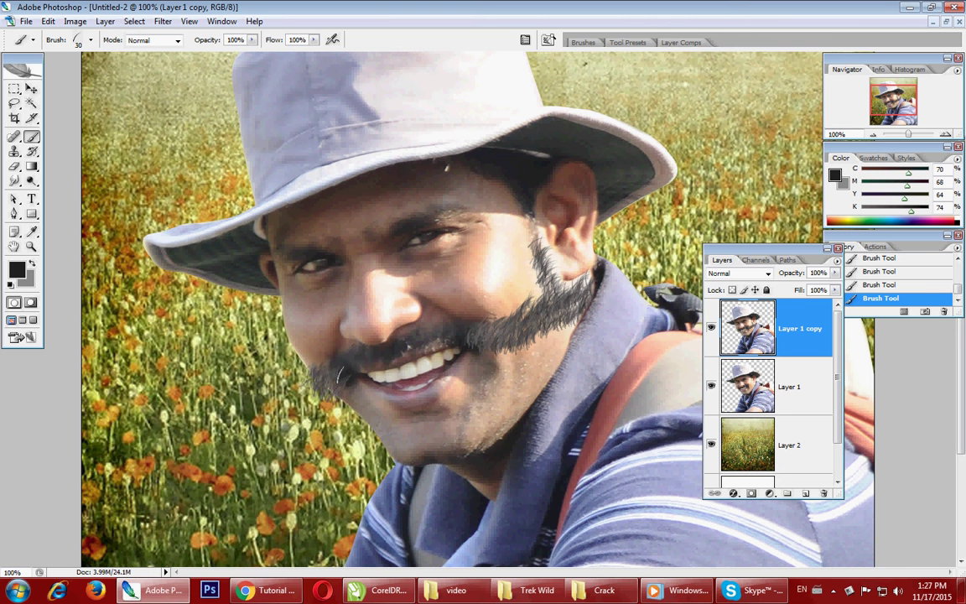
{"action": "left_click_drag", "start_coordinate": [340, 375], "coordinate": [319, 381]}
Step: Duplicate the painted portrait layer as Layer 1 copy 2
{"action": "key", "text": "ctrl+j"}
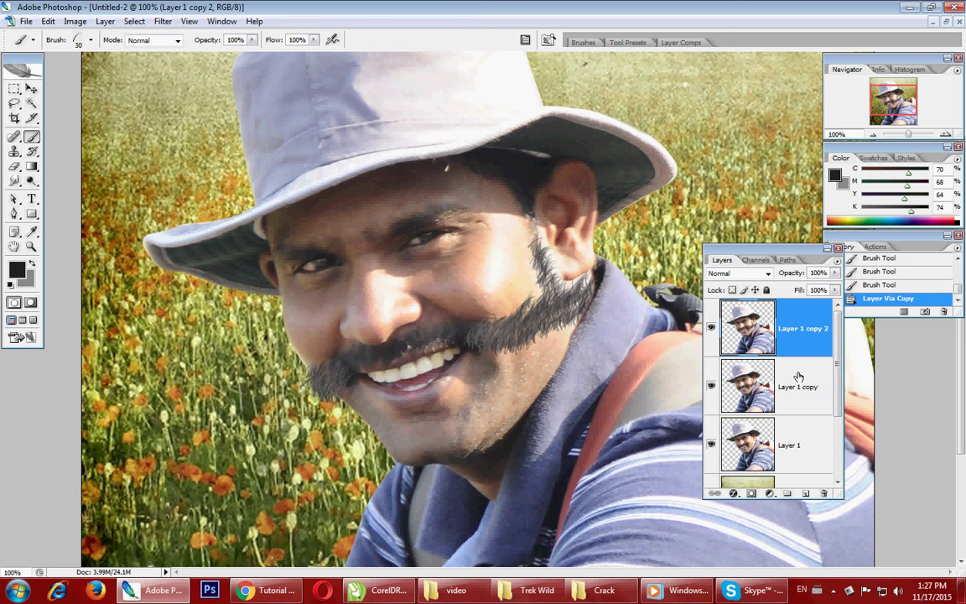
{"action": "left_click", "coordinate": [711, 388]}
{"action": "left_click", "coordinate": [711, 388]}
Step: Apply the Paint Daubs filter with brush size 3 and sharpness 6
{"action": "left_click", "coordinate": [163, 22]}
{"action": "mouse_move", "coordinate": [176, 120]}
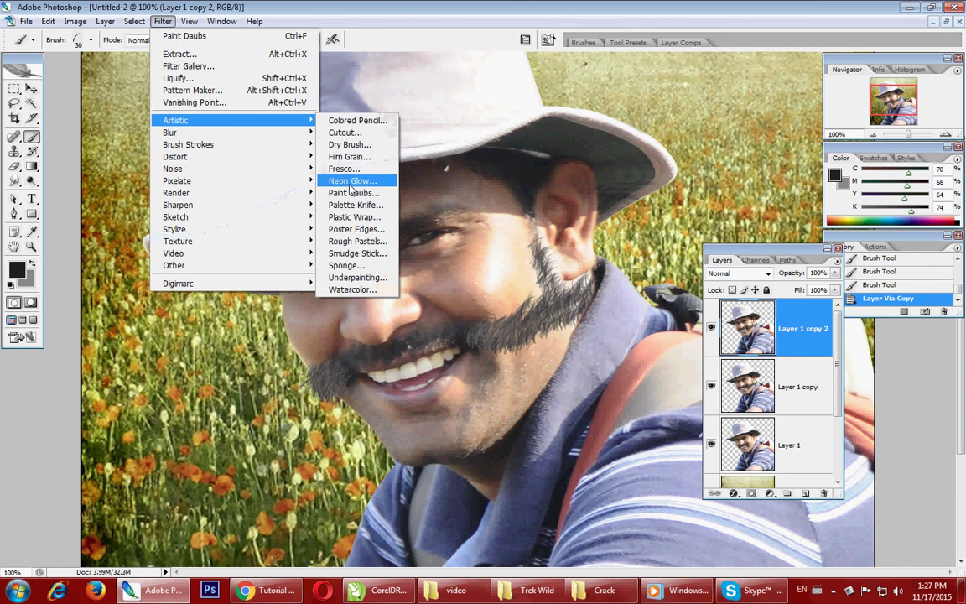
{"action": "left_click", "coordinate": [351, 193]}
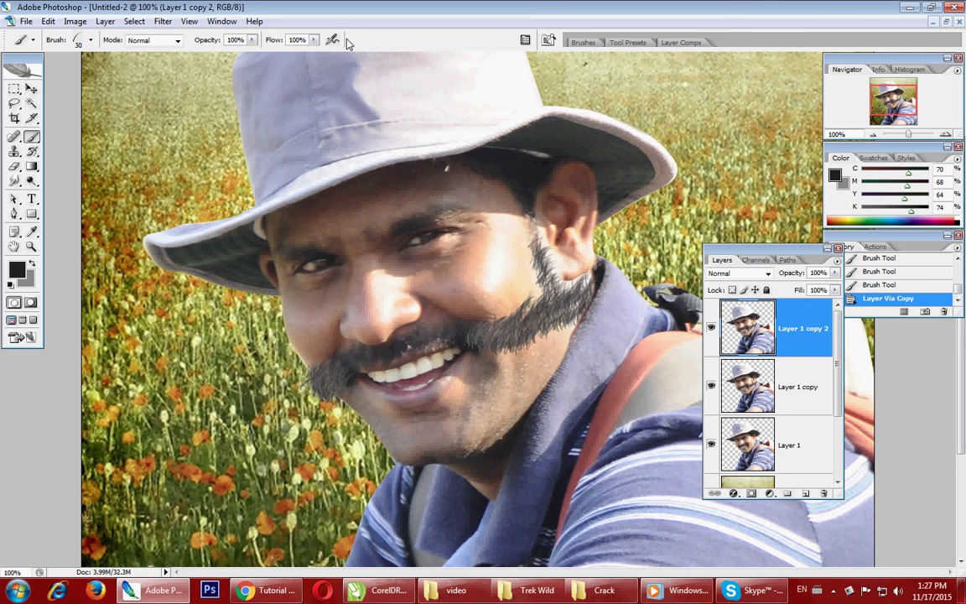
{"action": "key", "text": "ctrl+alt+f"}
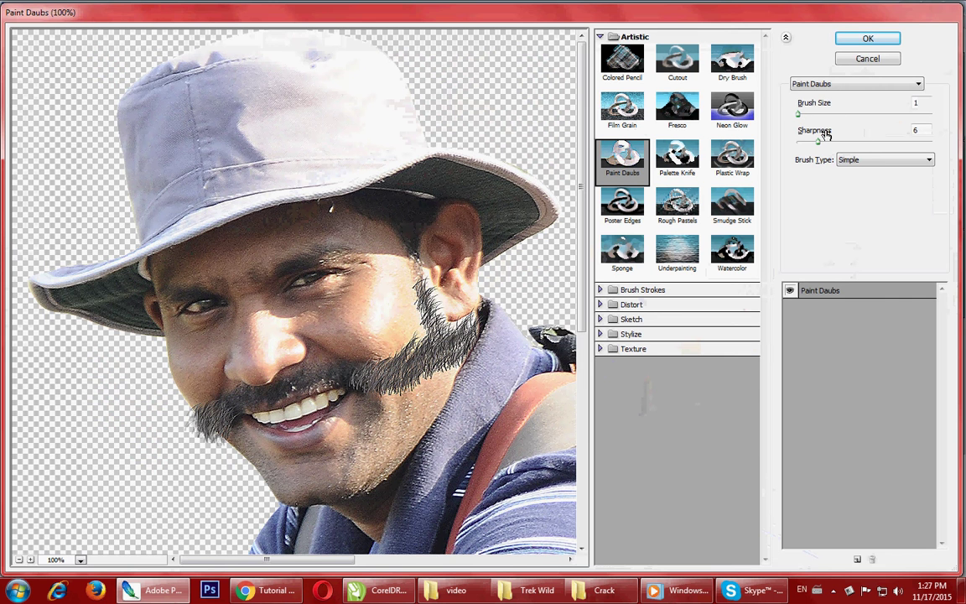
{"action": "left_click_drag", "start_coordinate": [799, 115], "coordinate": [803, 115]}
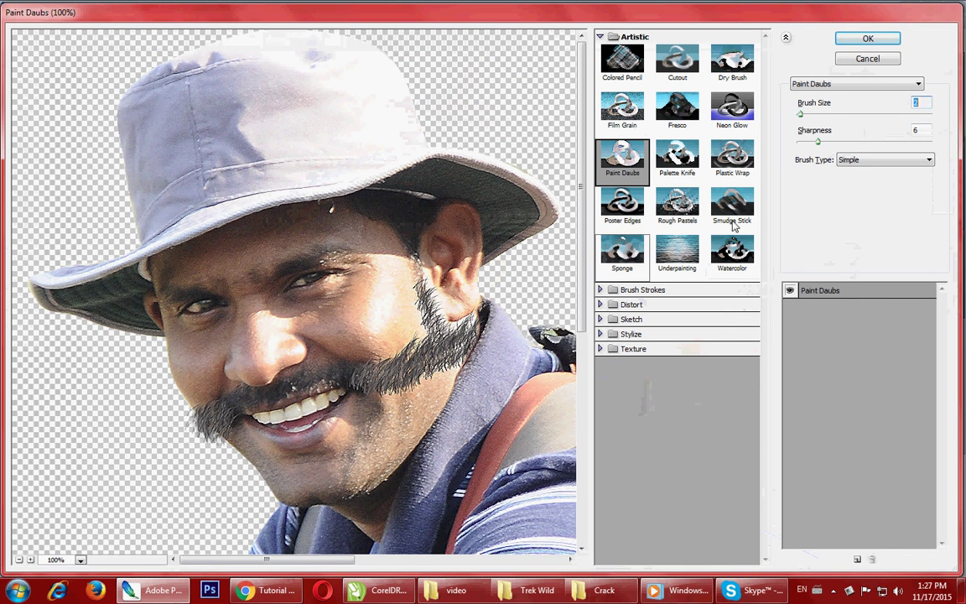
{"action": "mouse_move", "coordinate": [803, 116]}
{"action": "left_mouse_down"}
{"action": "mouse_move", "coordinate": [822, 144]}
{"action": "mouse_move", "coordinate": [803, 116]}
{"action": "left_mouse_up"}
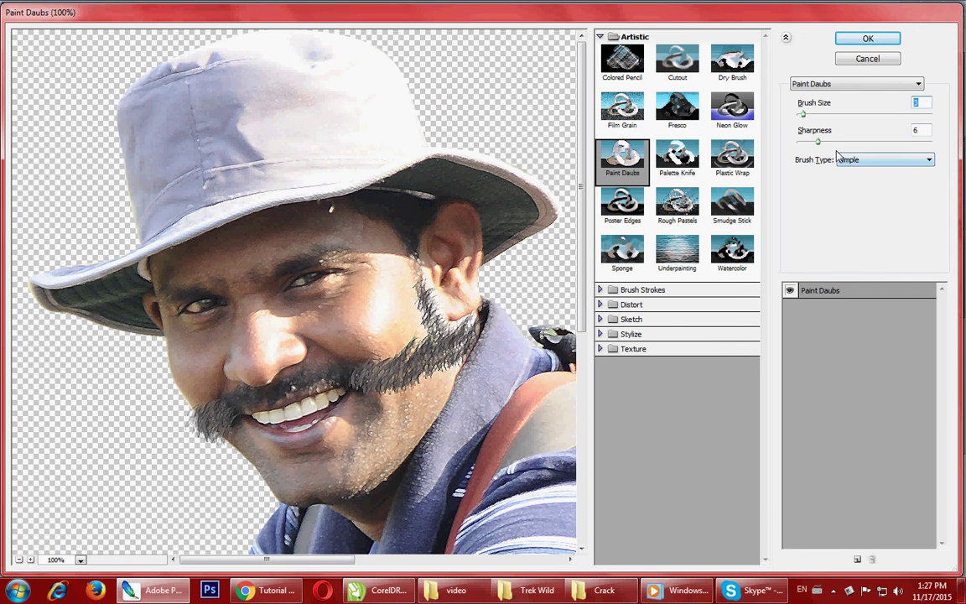
{"action": "left_click", "coordinate": [866, 39]}
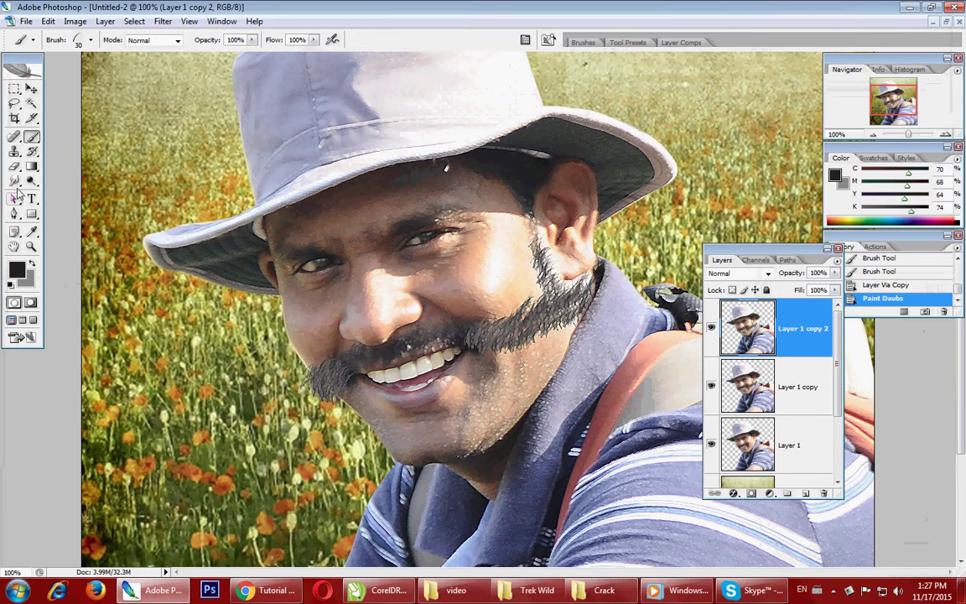
Step: Pick the Smudge tool with a textured brush and smudge the skin between cheek and eye
{"action": "left_click", "coordinate": [14, 180]}
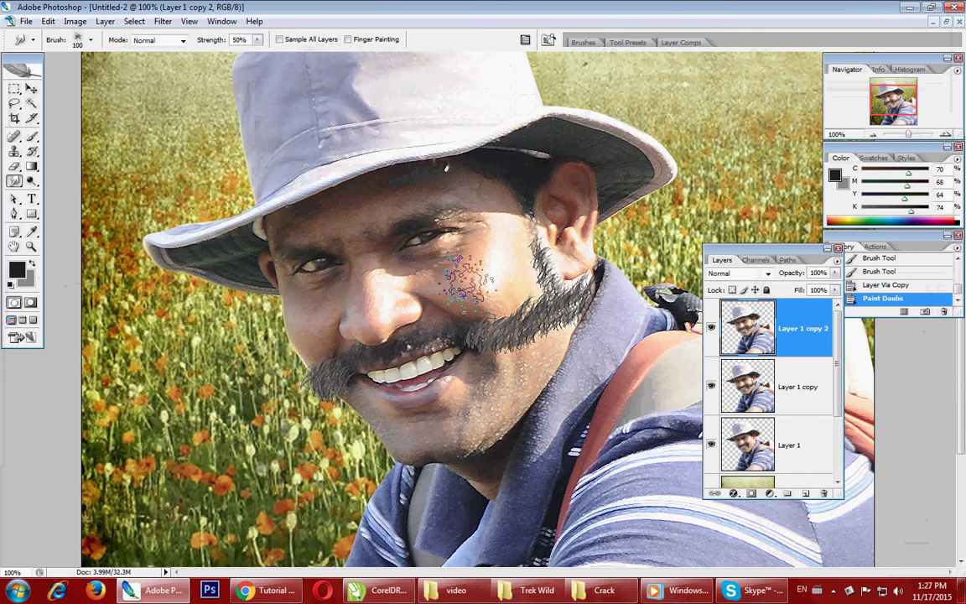
{"action": "left_click", "coordinate": [76, 40]}
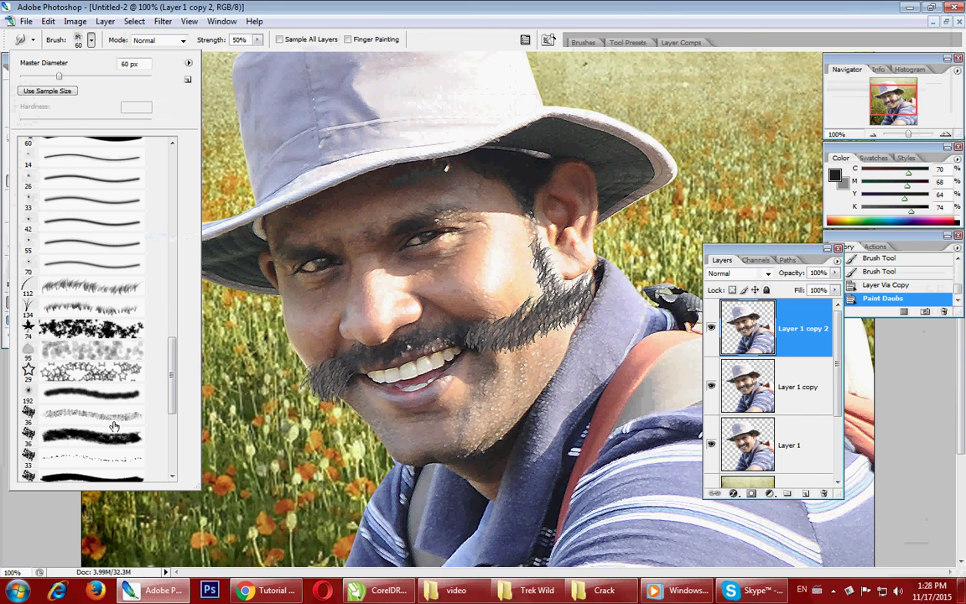
{"action": "left_click", "coordinate": [491, 231]}
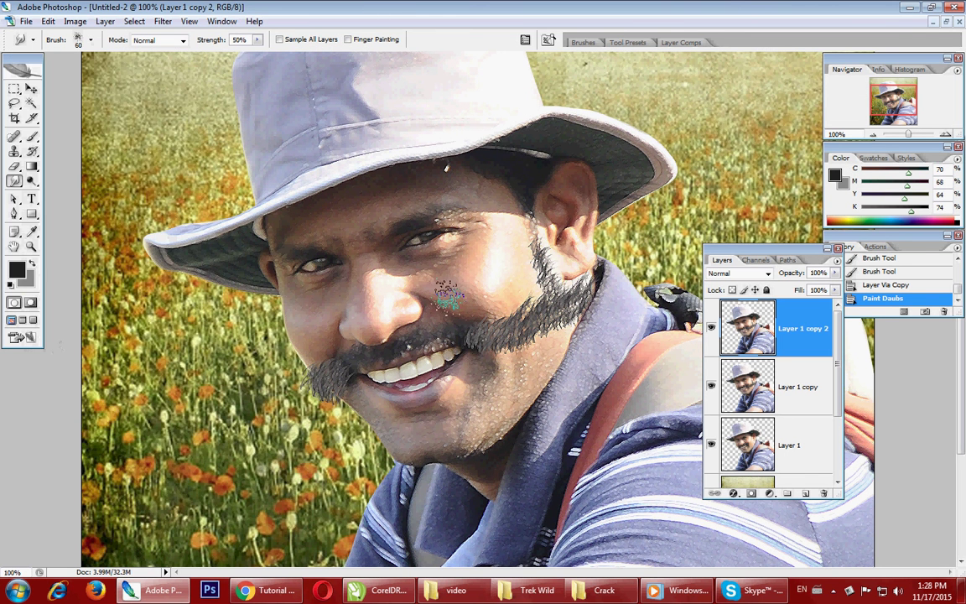
{"action": "left_click_drag", "start_coordinate": [447, 259], "coordinate": [482, 265]}
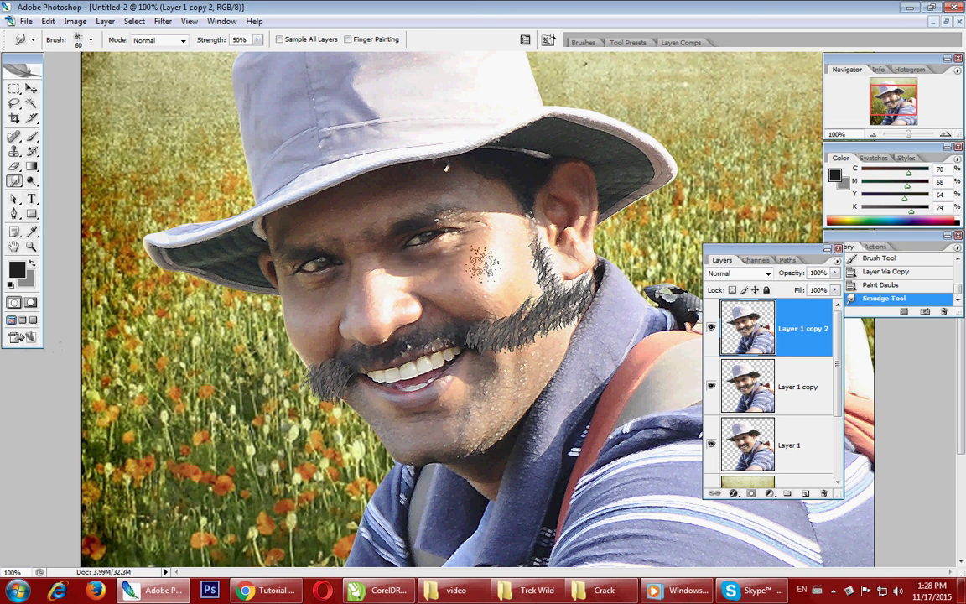
Step: Lower smudge strength to 21% and soften the skin beside the eye and eyebrow
{"action": "left_click", "coordinate": [258, 41]}
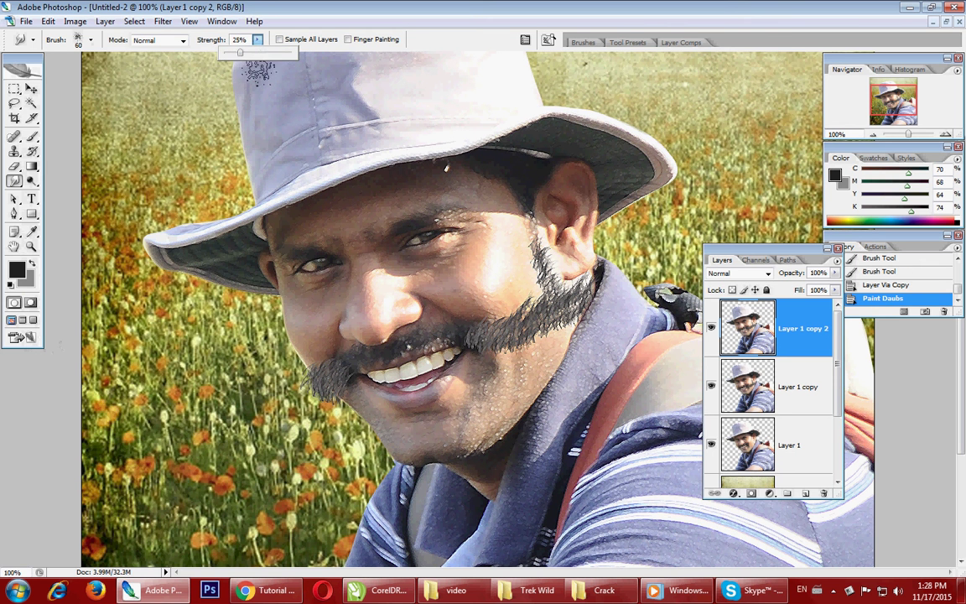
{"action": "left_click", "coordinate": [352, 237]}
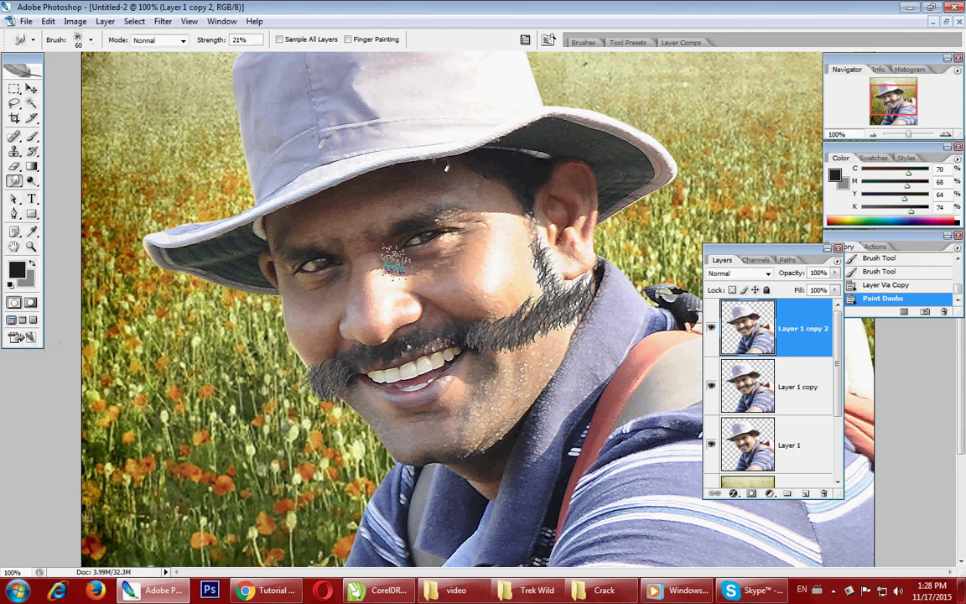
{"action": "left_click_drag", "start_coordinate": [457, 220], "coordinate": [484, 239]}
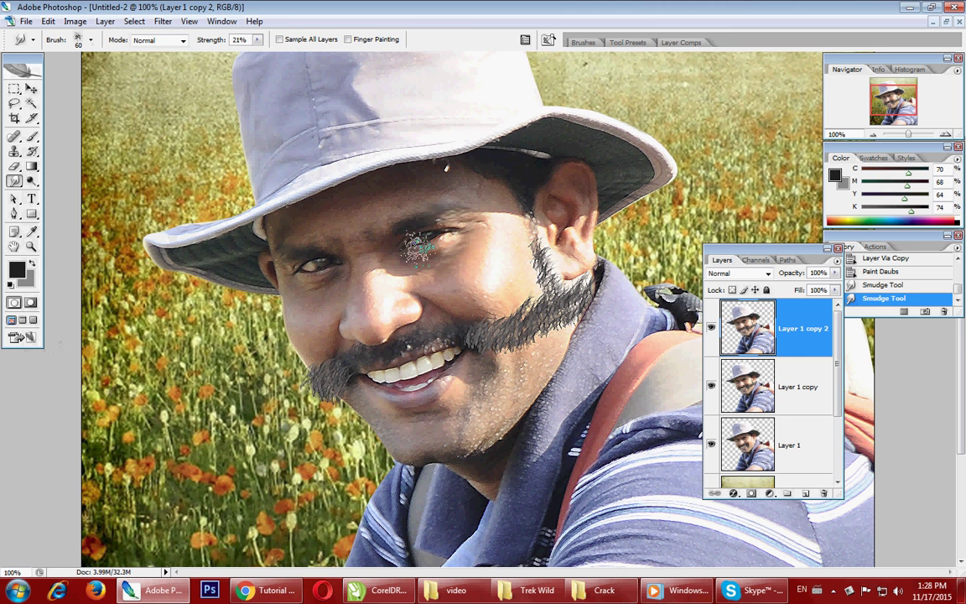
{"action": "mouse_move", "coordinate": [403, 214]}
{"action": "left_mouse_down"}
{"action": "mouse_move", "coordinate": [449, 210]}
{"action": "mouse_move", "coordinate": [436, 213]}
{"action": "left_mouse_up"}
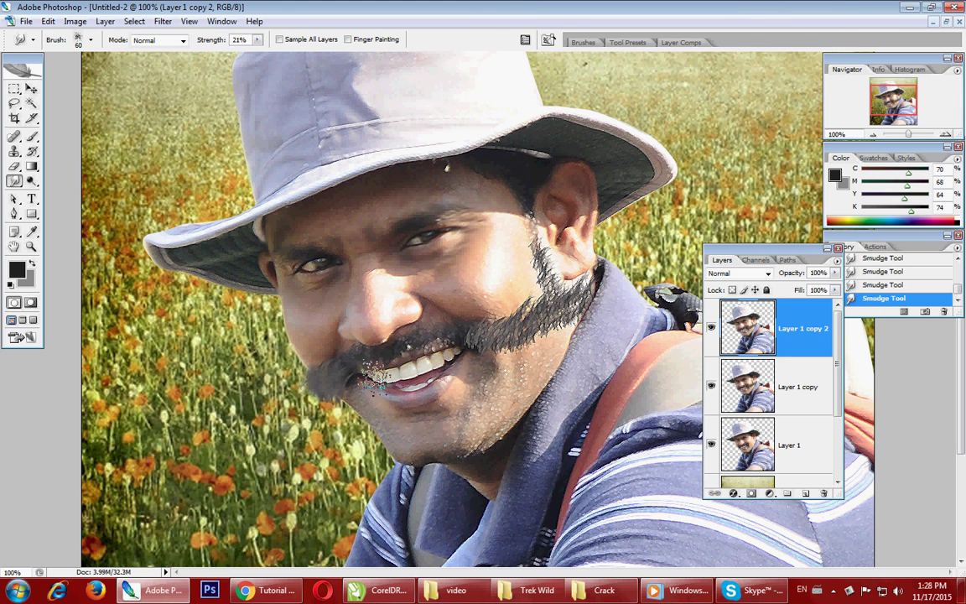
{"action": "key", "text": "bracketleft"}
{"action": "key", "text": "bracketleft"}
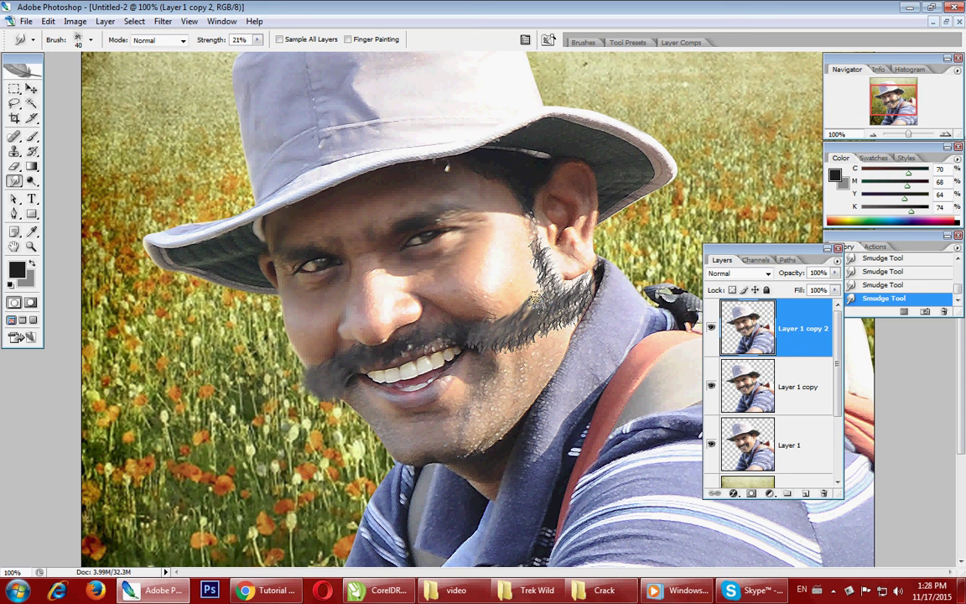
Step: Smudge the beard edges near the ear and jaw, then the chin at 30% strength
{"action": "mouse_move", "coordinate": [564, 283]}
{"action": "left_mouse_down"}
{"action": "mouse_move", "coordinate": [578, 274]}
{"action": "mouse_move", "coordinate": [591, 293]}
{"action": "left_mouse_up"}
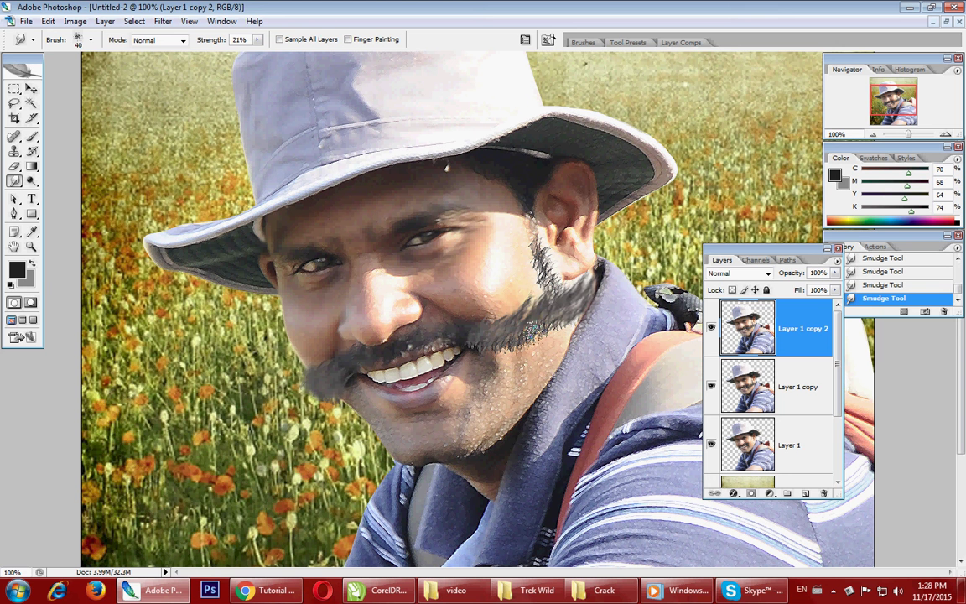
{"action": "left_click_drag", "start_coordinate": [531, 333], "coordinate": [521, 340]}
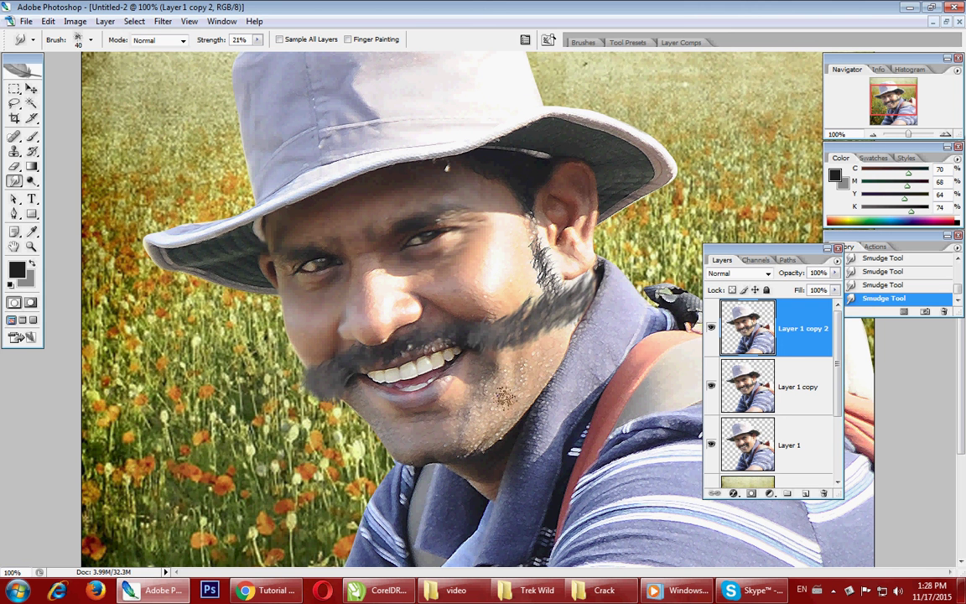
{"action": "key", "text": "bracketright"}
{"action": "key", "text": "0"}
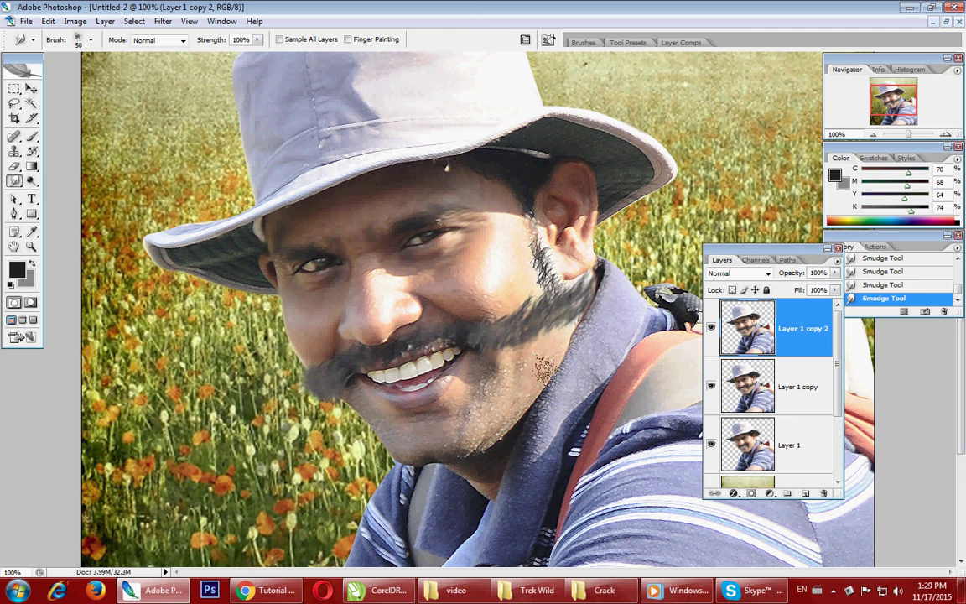
{"action": "key", "text": "5"}
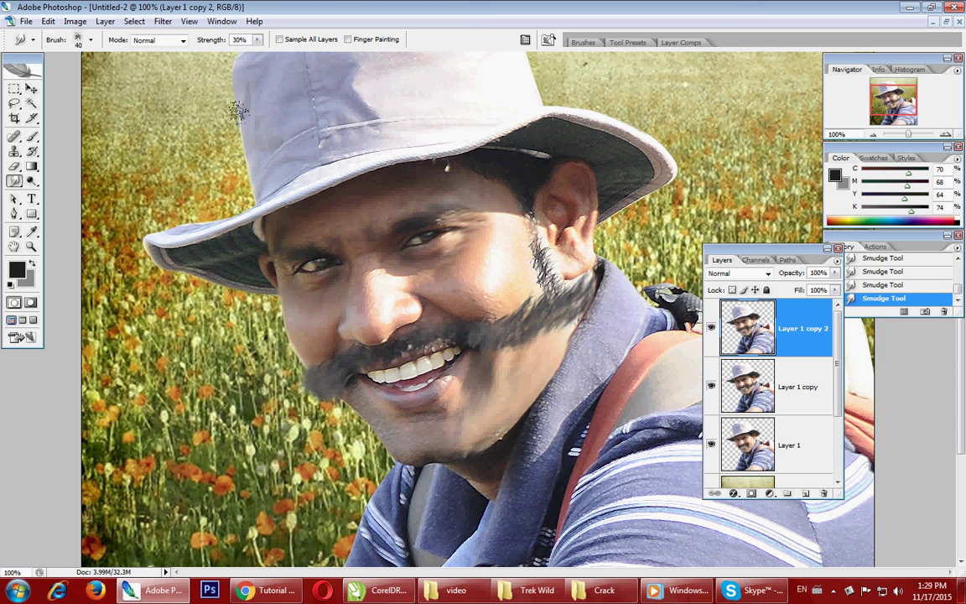
{"action": "key", "text": "3"}
{"action": "left_click_drag", "start_coordinate": [436, 400], "coordinate": [483, 345]}
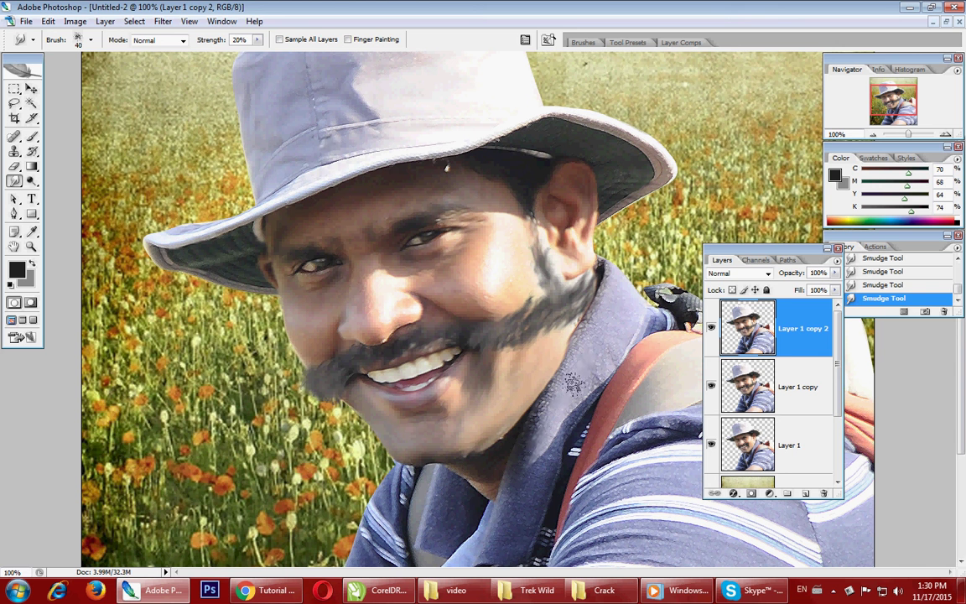
{"action": "key", "text": "bracketright"}
{"action": "key", "text": "bracketright"}
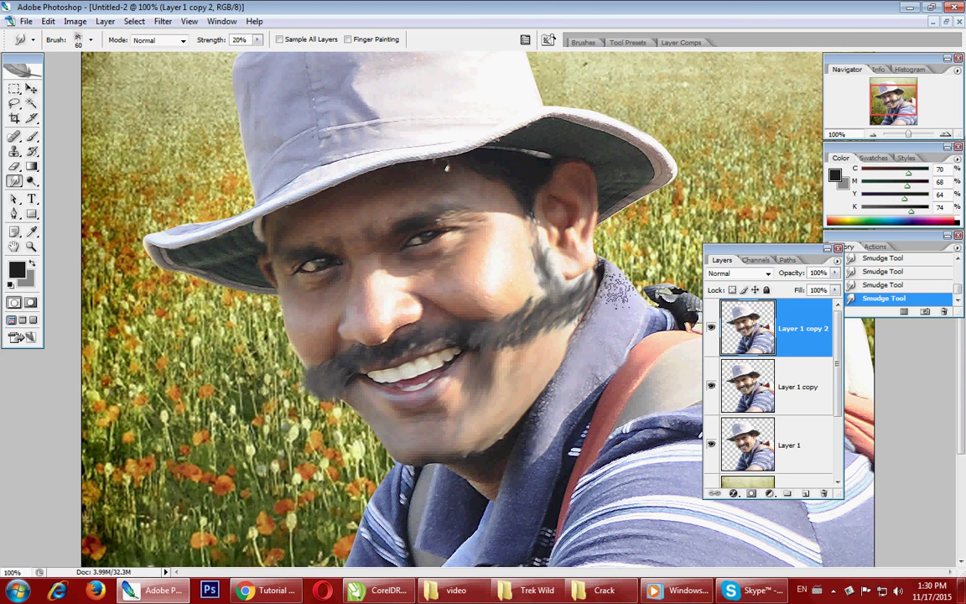
Step: Duplicate Layer 1 copy 2 as Layer 1 copy 3 and apply Paint Daubs at brush size 2
{"action": "left_click", "coordinate": [162, 21]}
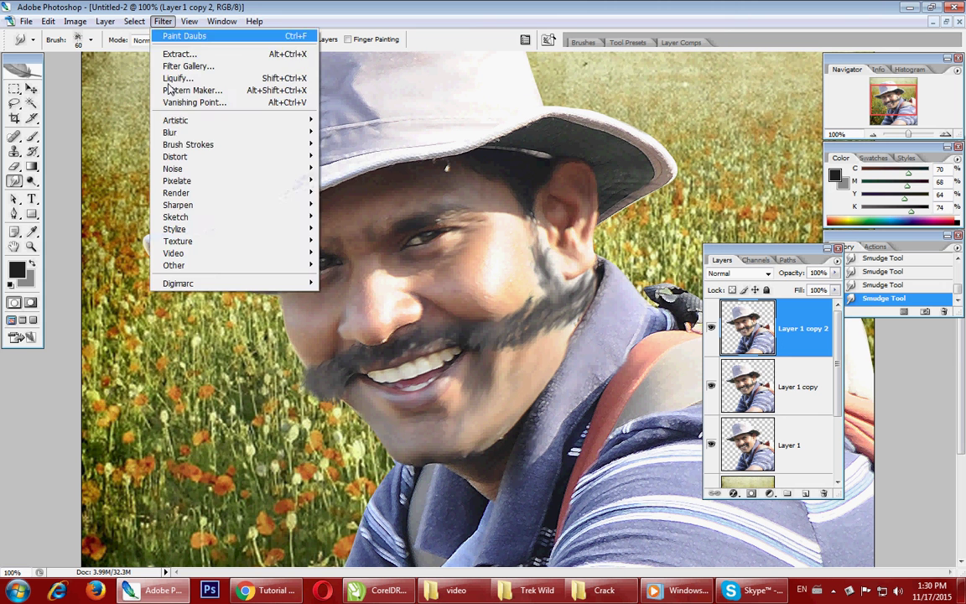
{"action": "mouse_move", "coordinate": [187, 144]}
{"action": "left_click", "coordinate": [794, 343]}
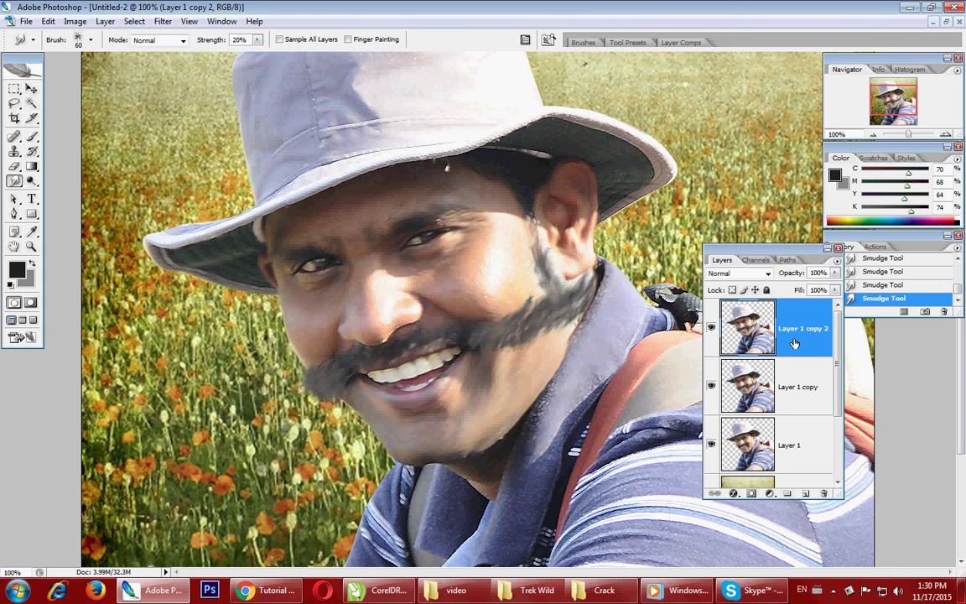
{"action": "key", "text": "ctrl+j"}
{"action": "left_click", "coordinate": [162, 20]}
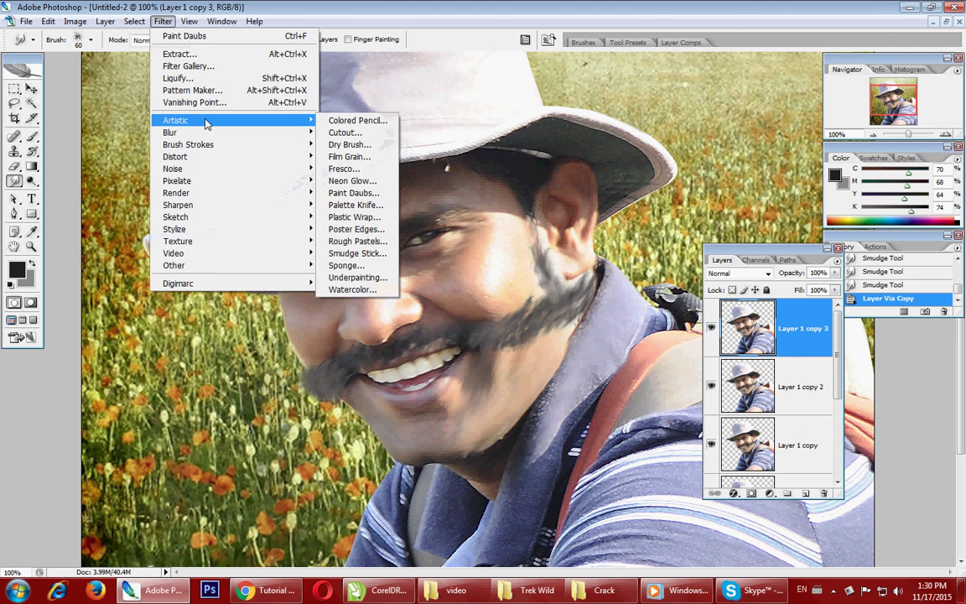
{"action": "mouse_move", "coordinate": [176, 120]}
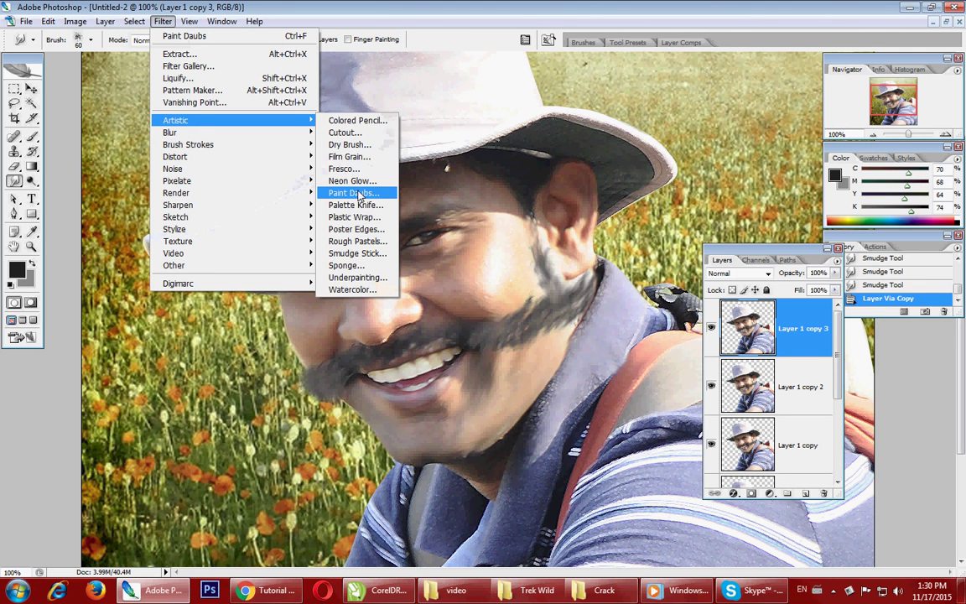
{"action": "left_click", "coordinate": [354, 192]}
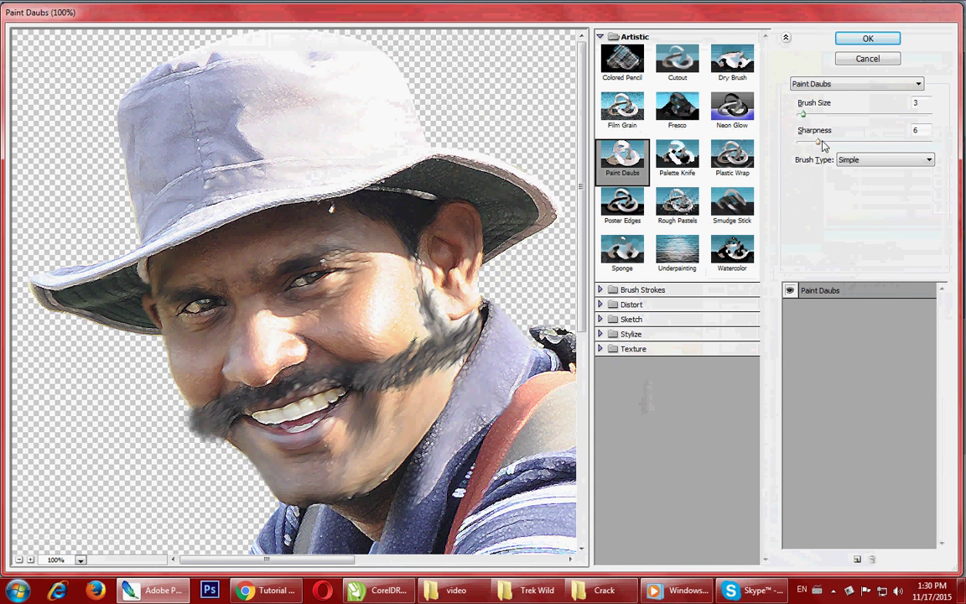
{"action": "left_click_drag", "start_coordinate": [805, 119], "coordinate": [801, 118]}
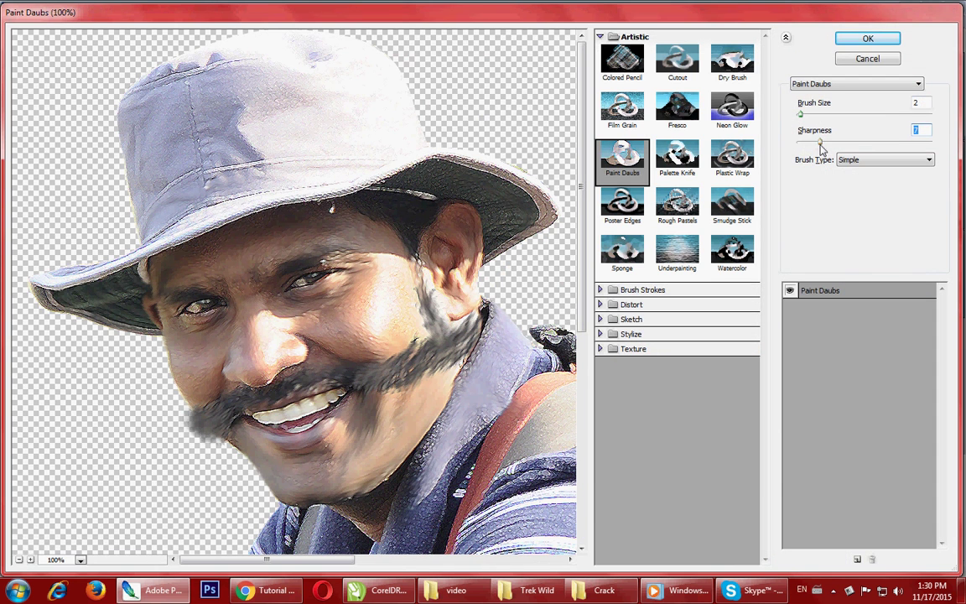
{"action": "left_click", "coordinate": [893, 42]}
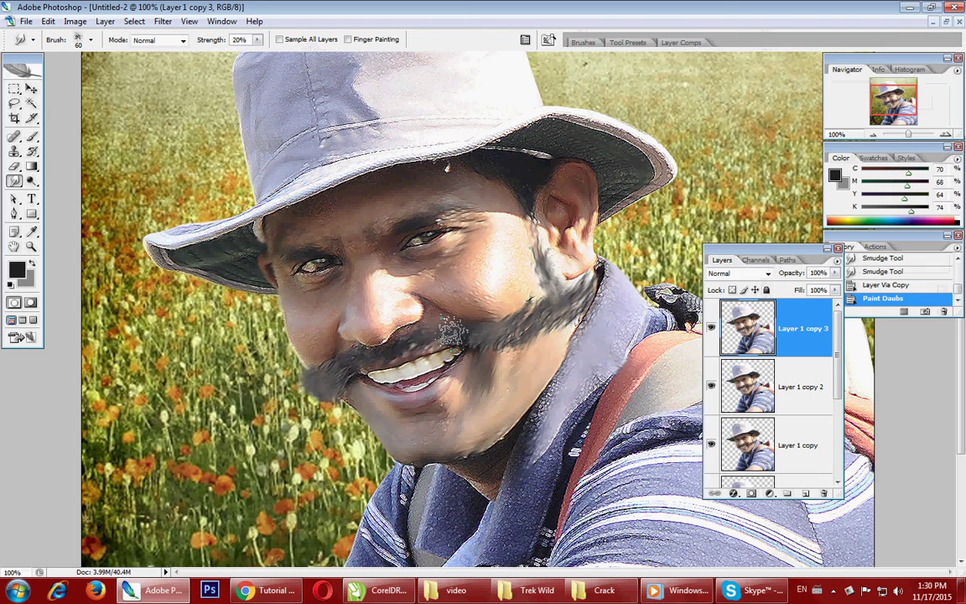
Step: Shrink the Smudge brush to 40 px and smudge the nose, both cheeks and the mustache area
{"action": "key", "text": "bracketleft"}
{"action": "key", "text": "bracketleft"}
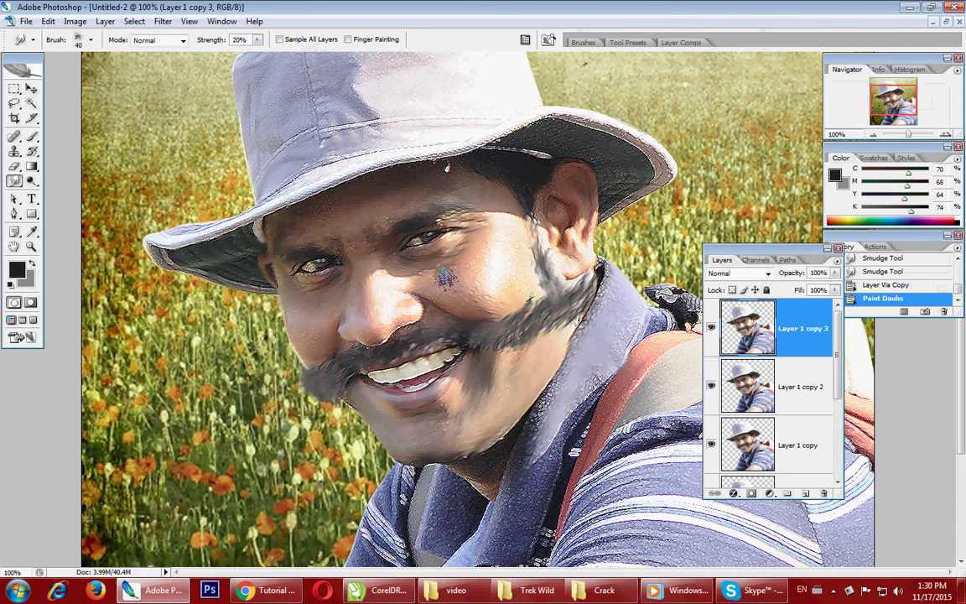
{"action": "mouse_move", "coordinate": [419, 248]}
{"action": "left_mouse_down"}
{"action": "mouse_move", "coordinate": [436, 268]}
{"action": "mouse_move", "coordinate": [482, 284]}
{"action": "mouse_move", "coordinate": [511, 268]}
{"action": "mouse_move", "coordinate": [499, 226]}
{"action": "left_mouse_up"}
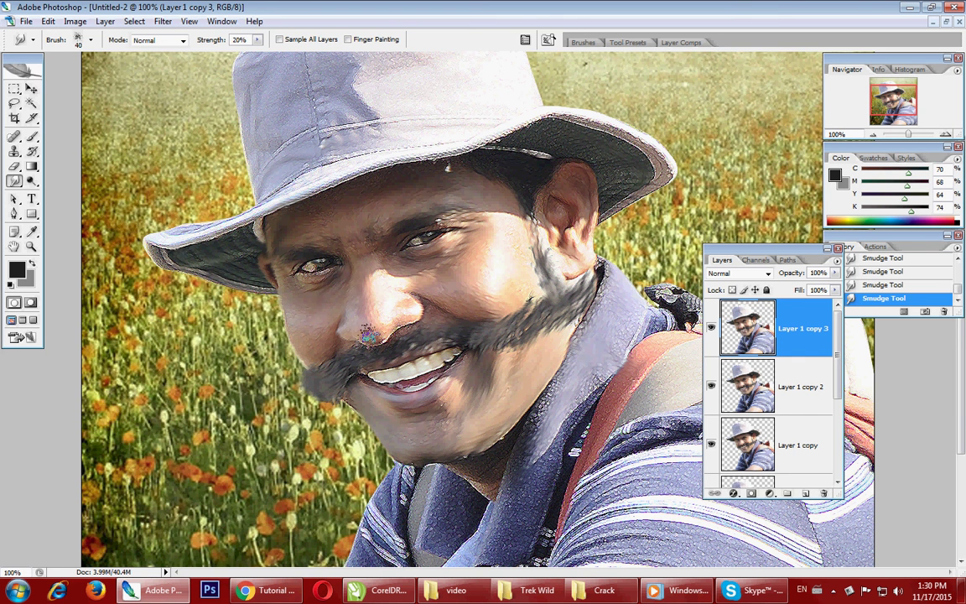
{"action": "left_click_drag", "start_coordinate": [332, 300], "coordinate": [375, 291]}
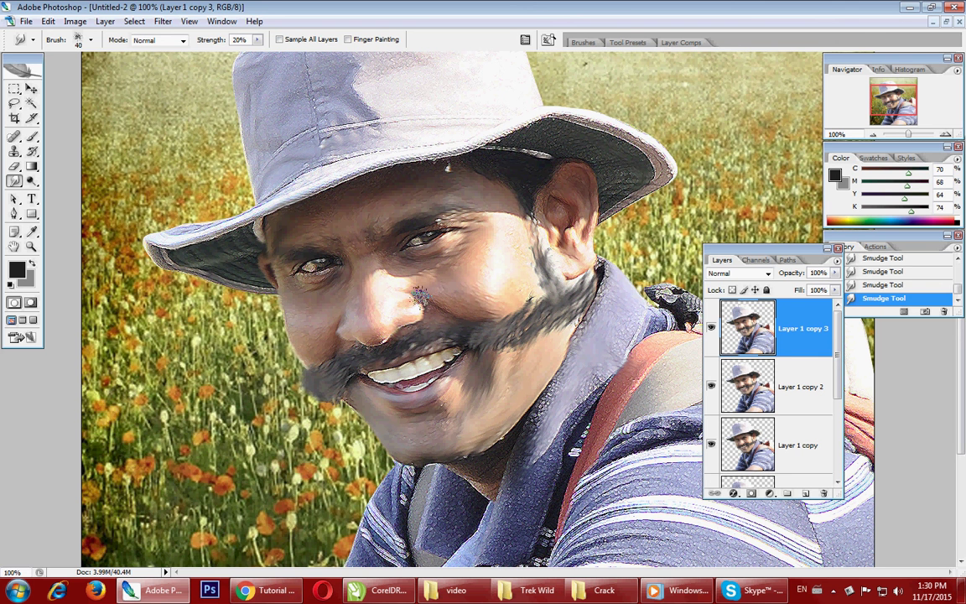
{"action": "left_click_drag", "start_coordinate": [333, 310], "coordinate": [380, 293]}
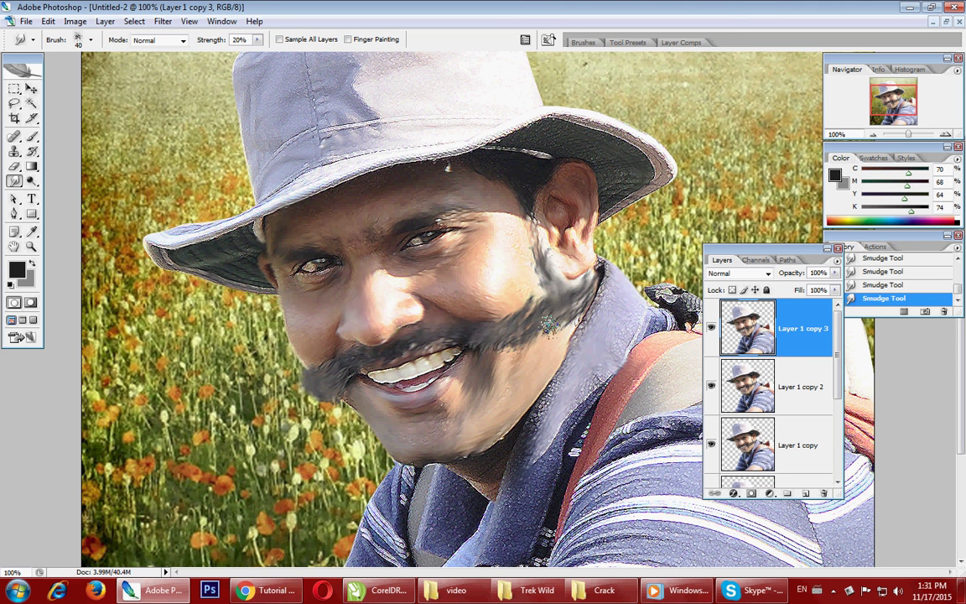
{"action": "left_click_drag", "start_coordinate": [495, 352], "coordinate": [422, 365]}
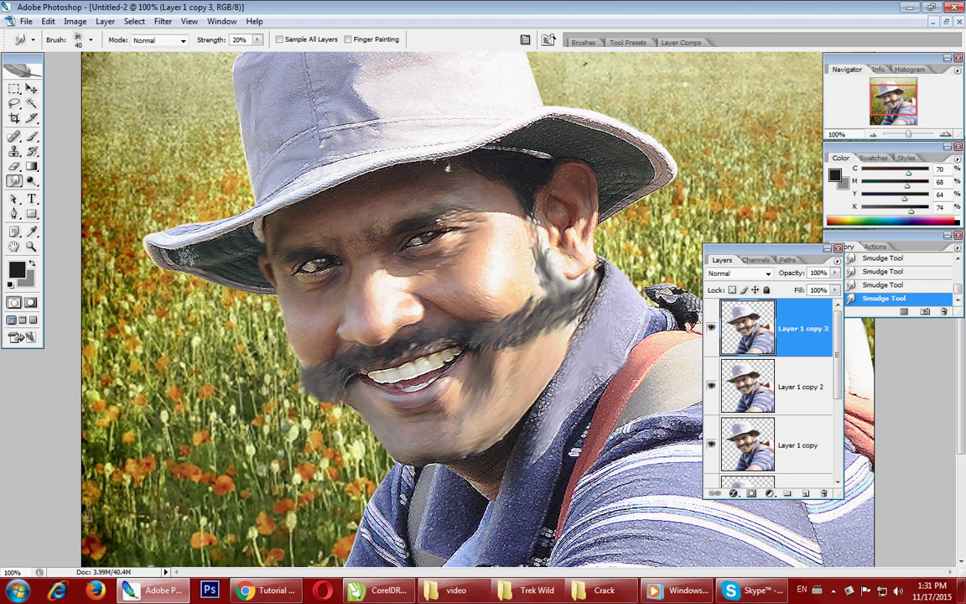
{"action": "left_click", "coordinate": [136, 221]}
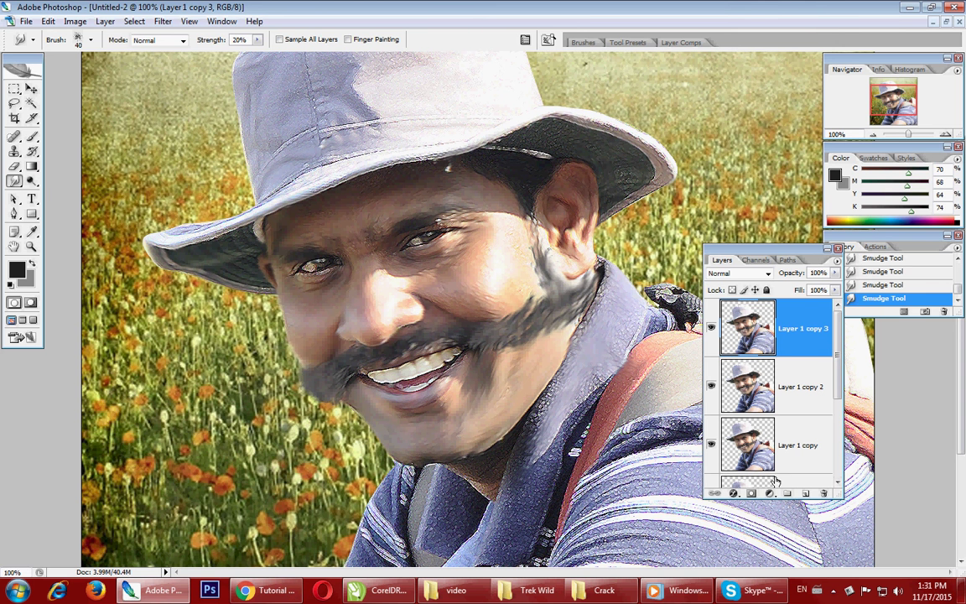
Step: Add a layer mask to Layer 1 copy 3 and set up a 17 px soft round brush in black
{"action": "left_click", "coordinate": [753, 494]}
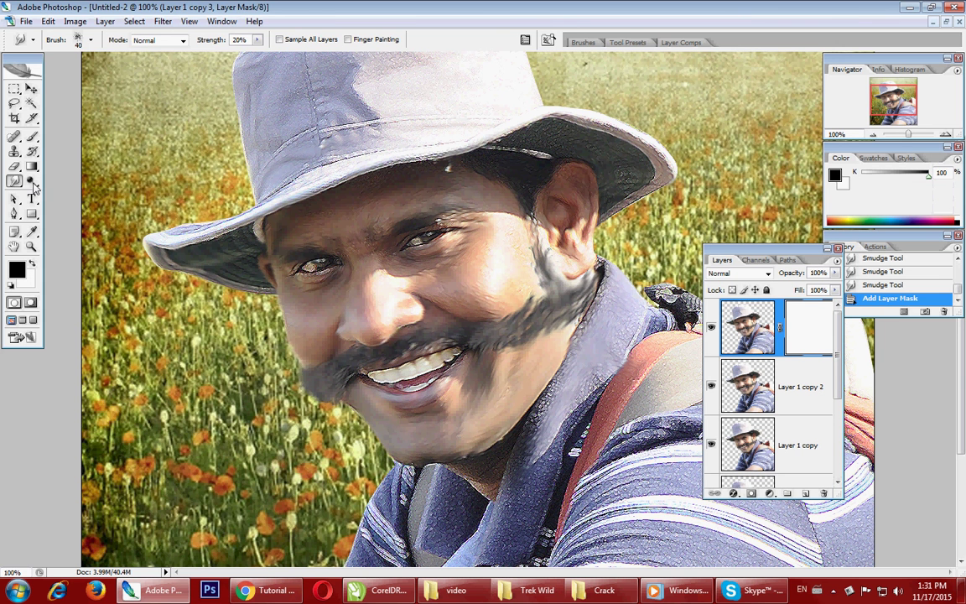
{"action": "left_click", "coordinate": [33, 140]}
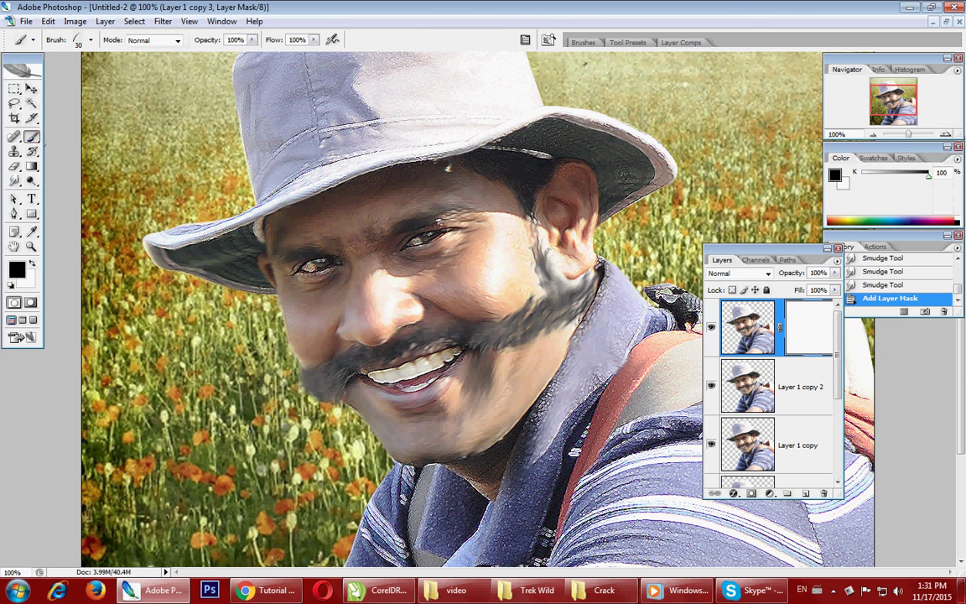
{"action": "left_click", "coordinate": [91, 40]}
{"action": "left_click_drag", "start_coordinate": [174, 369], "coordinate": [173, 216]}
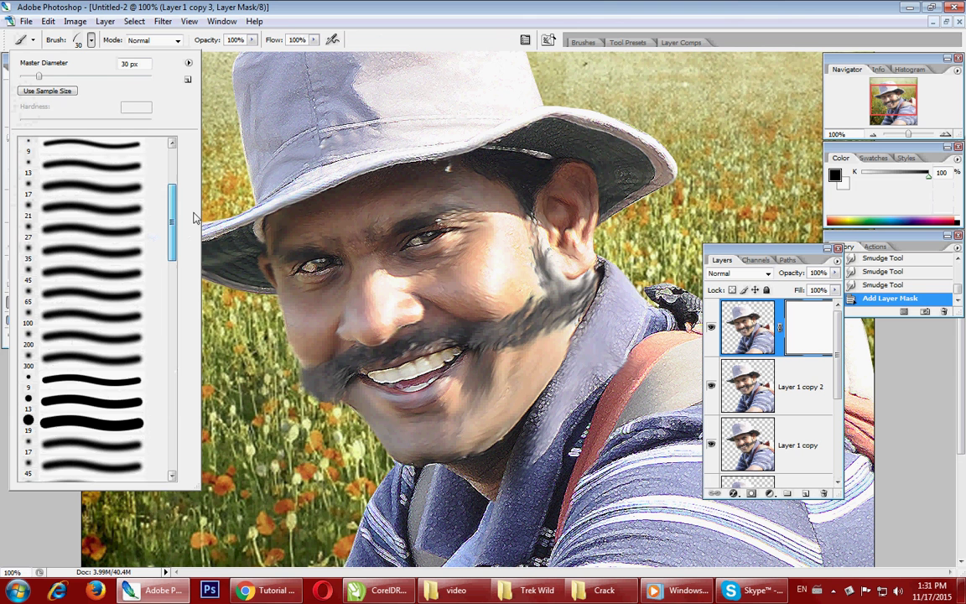
{"action": "left_click", "coordinate": [92, 187]}
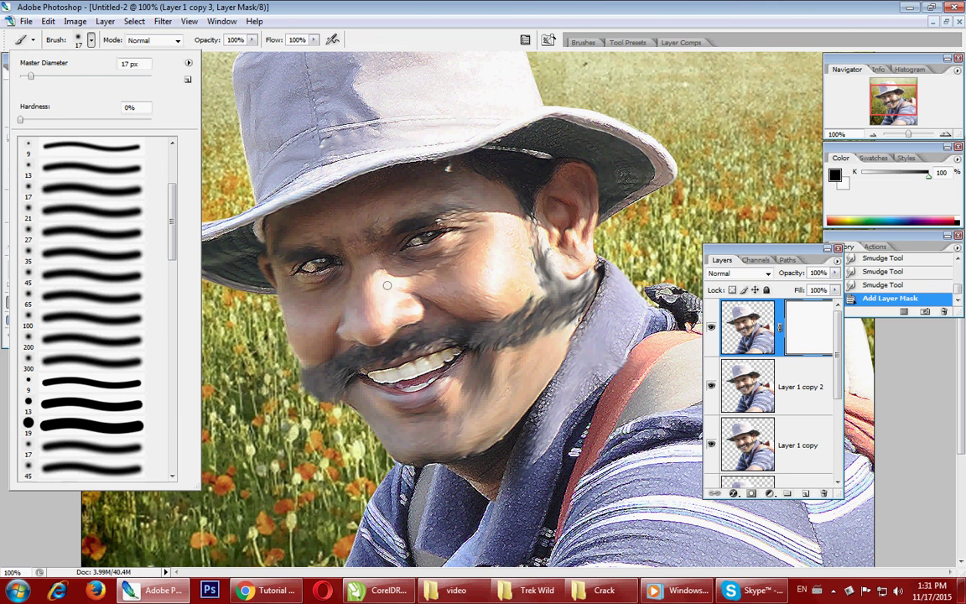
{"action": "left_click", "coordinate": [444, 227]}
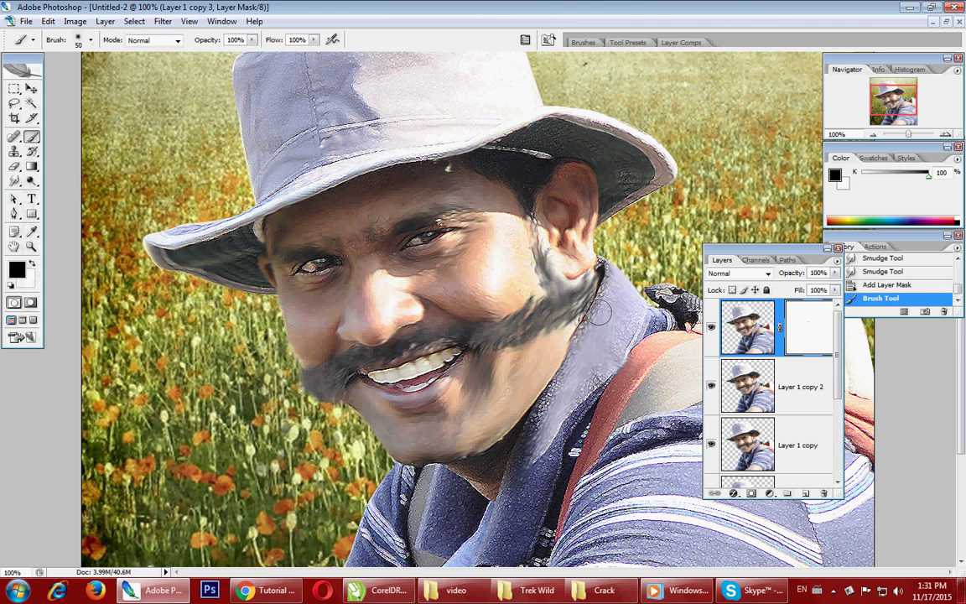
{"action": "left_click", "coordinate": [31, 265]}
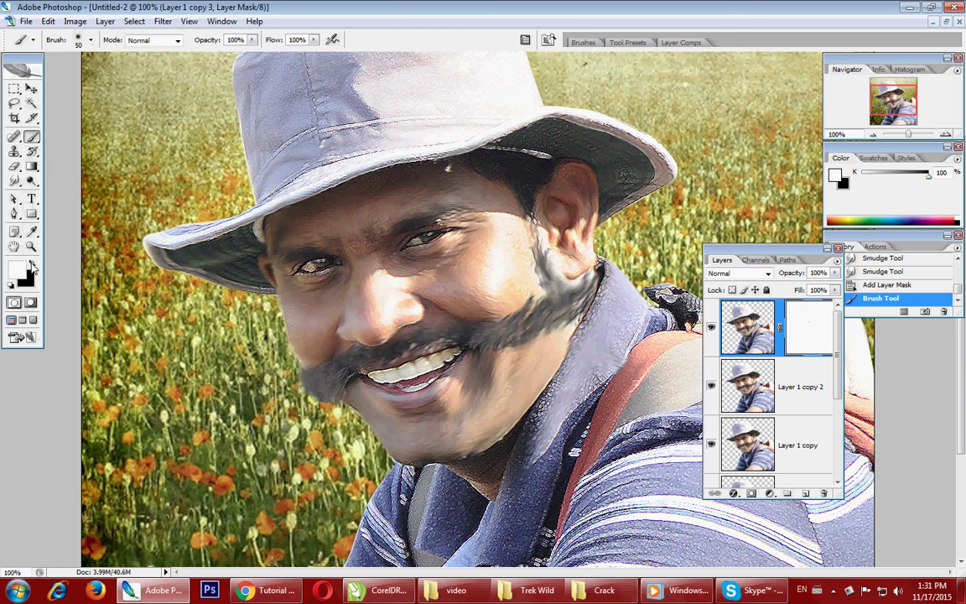
{"action": "left_click", "coordinate": [32, 265]}
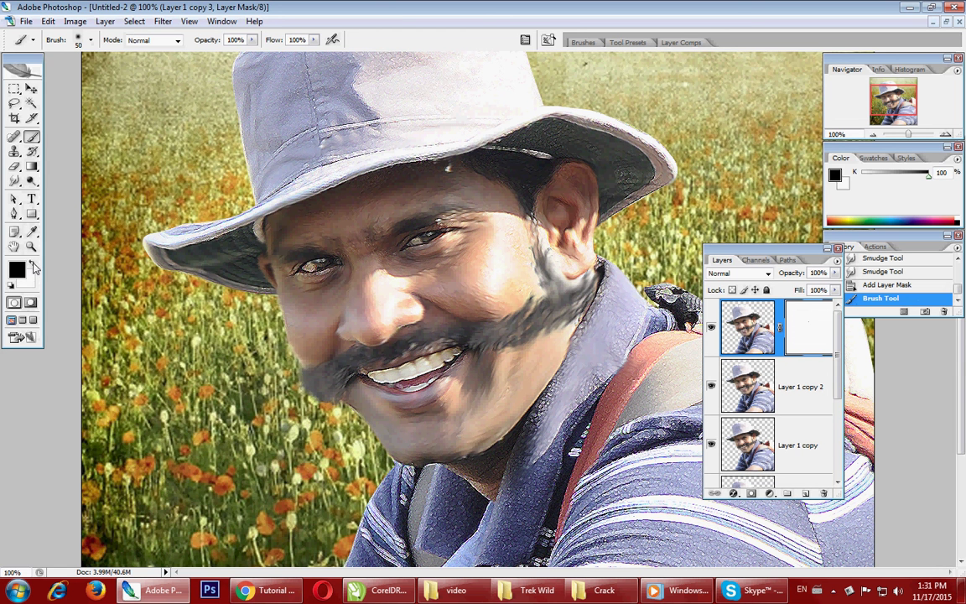
{"action": "key", "text": "x"}
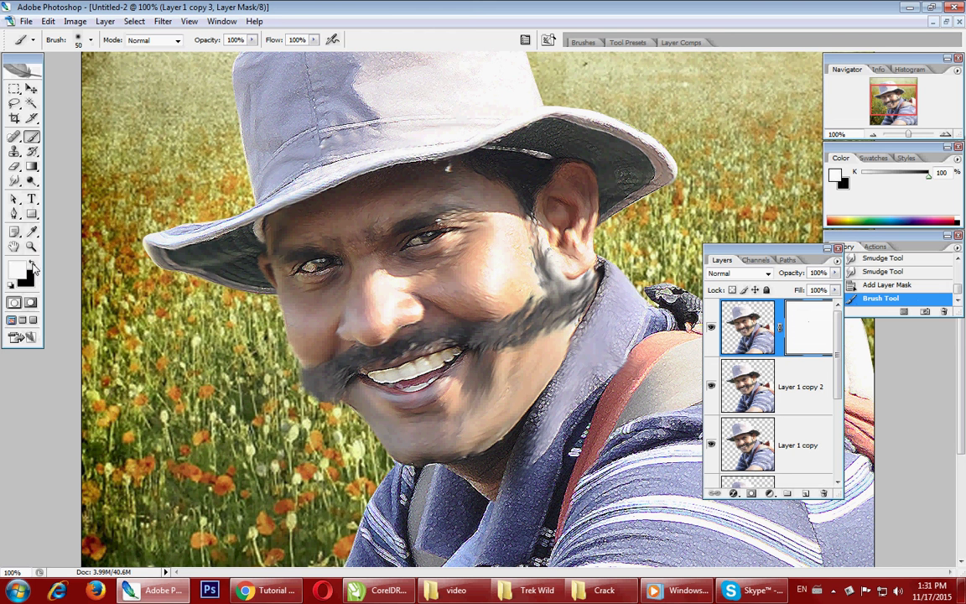
{"action": "key", "text": "x"}
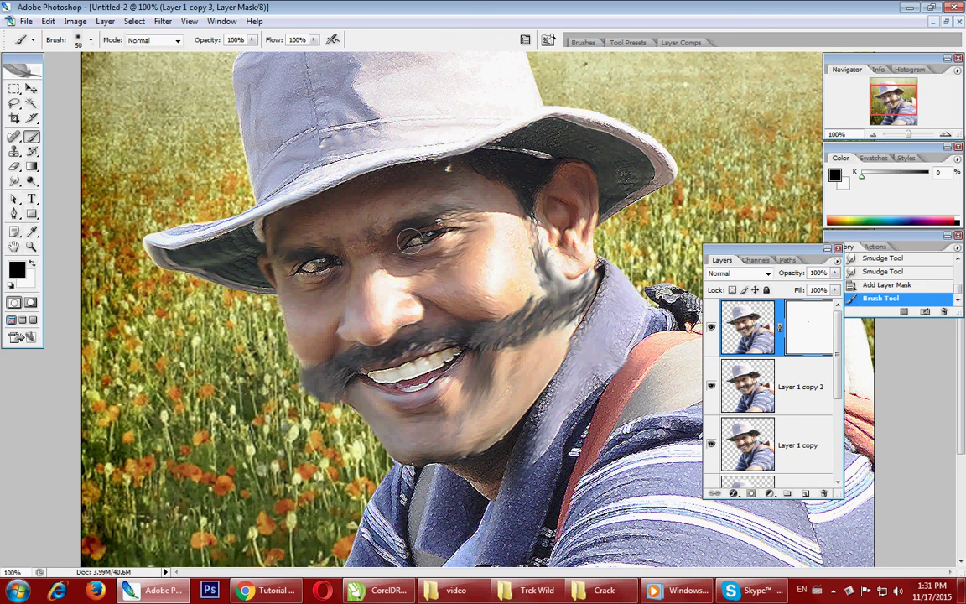
Step: Paint the mask over both eyes, the teeth and the hair above the ear
{"action": "left_click", "coordinate": [419, 231]}
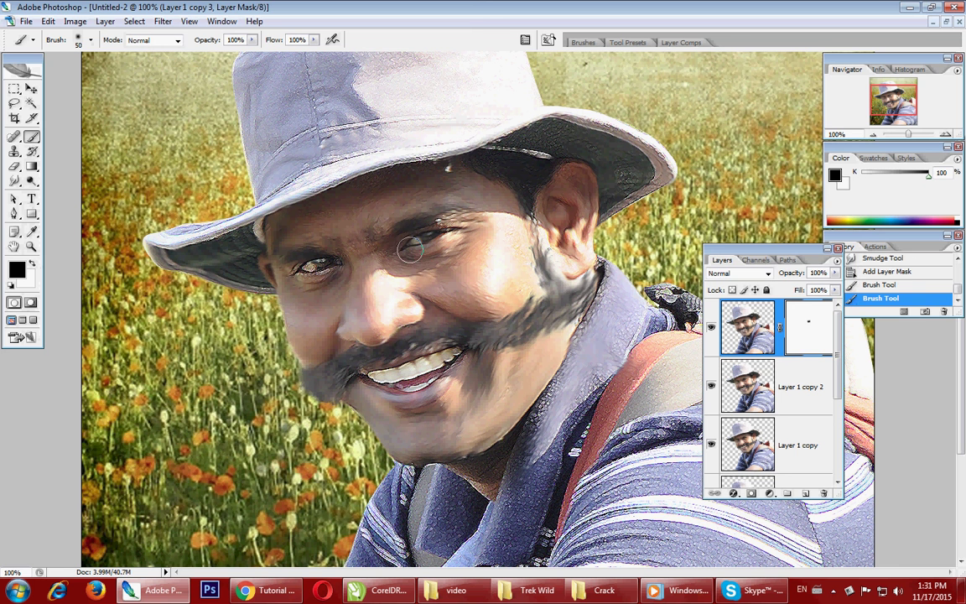
{"action": "left_click_drag", "start_coordinate": [407, 220], "coordinate": [388, 233]}
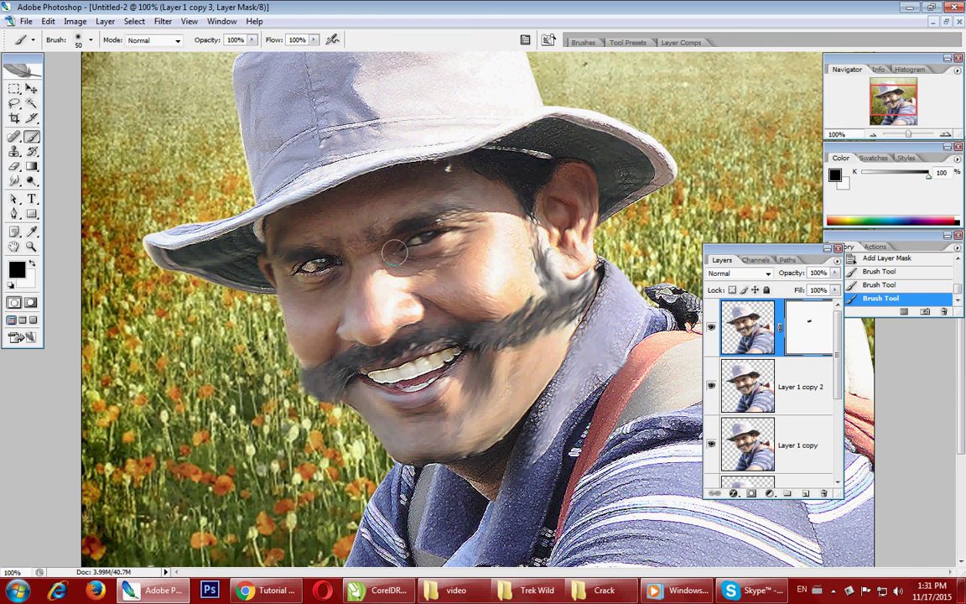
{"action": "left_click_drag", "start_coordinate": [328, 265], "coordinate": [293, 250]}
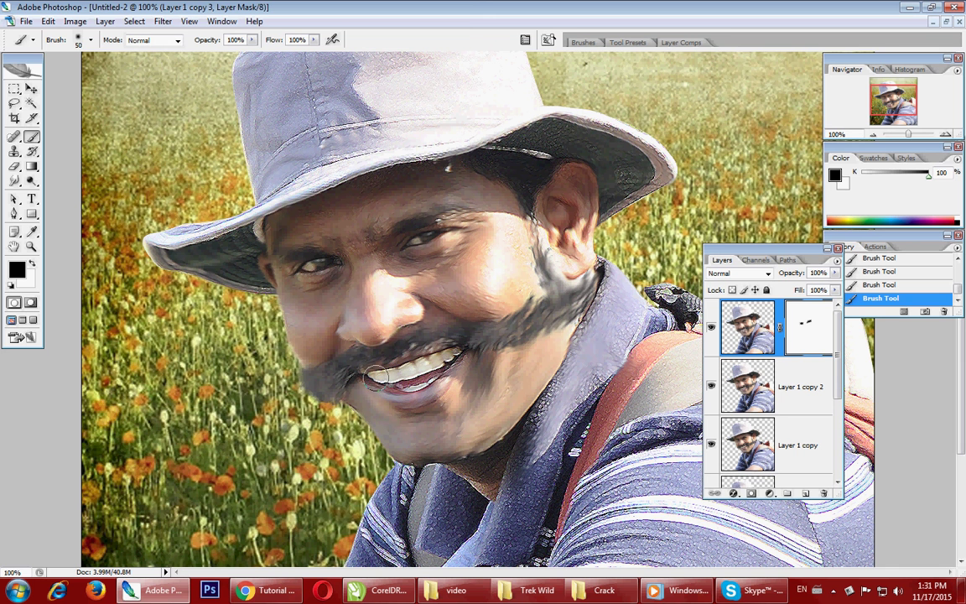
{"action": "left_click_drag", "start_coordinate": [424, 367], "coordinate": [452, 357]}
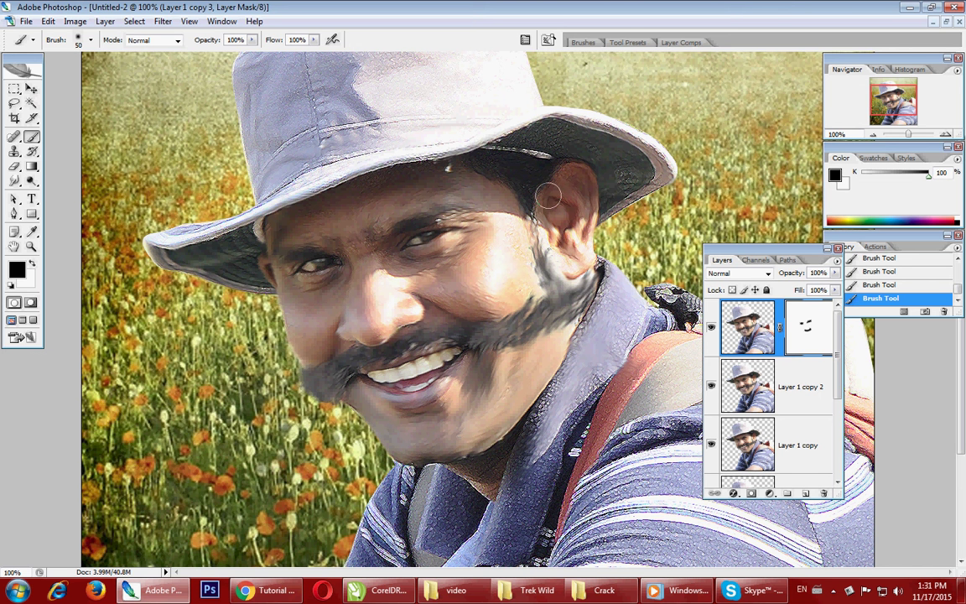
{"action": "mouse_move", "coordinate": [532, 193]}
{"action": "left_mouse_down"}
{"action": "mouse_move", "coordinate": [520, 172]}
{"action": "mouse_move", "coordinate": [557, 166]}
{"action": "left_mouse_up"}
Step: Mask out the smudged layer over the hat brim, crown and left side
{"action": "left_click_drag", "start_coordinate": [497, 149], "coordinate": [483, 135]}
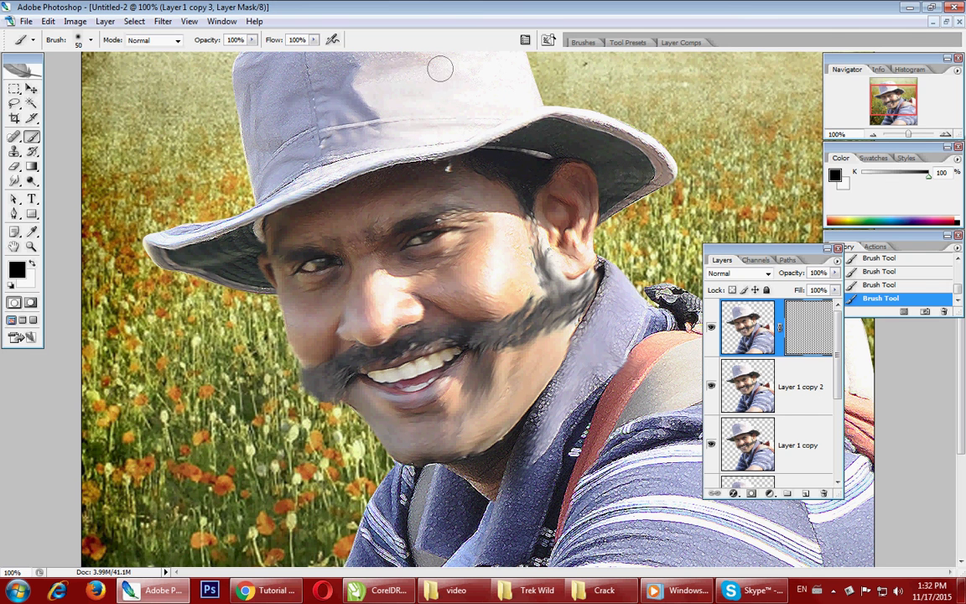
{"action": "scroll", "coordinate": [443, 71], "scroll_direction": "up", "scroll_amount": 2}
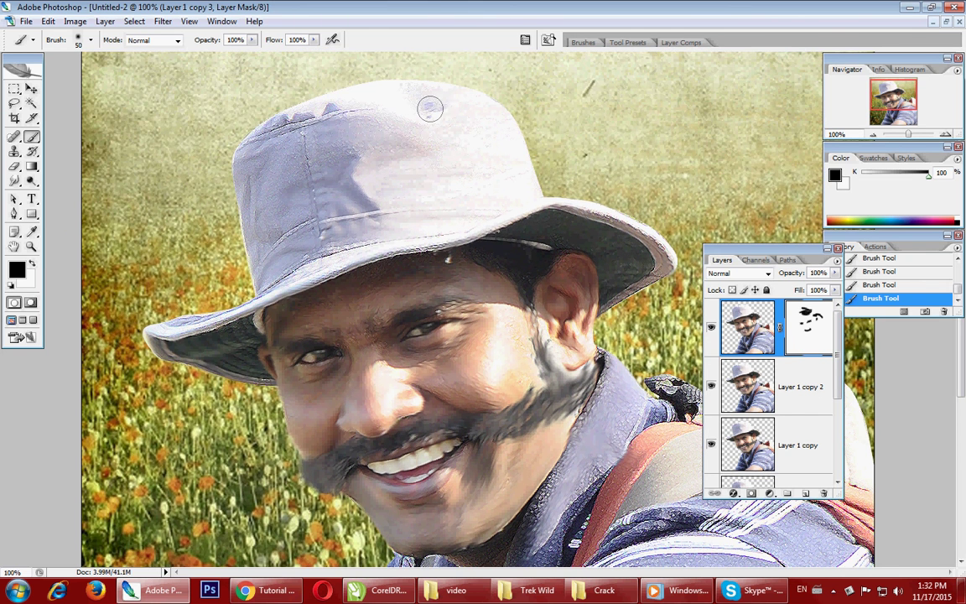
{"action": "left_click_drag", "start_coordinate": [431, 103], "coordinate": [299, 147]}
{"action": "left_click_drag", "start_coordinate": [224, 126], "coordinate": [308, 92]}
{"action": "left_click_drag", "start_coordinate": [341, 164], "coordinate": [234, 153]}
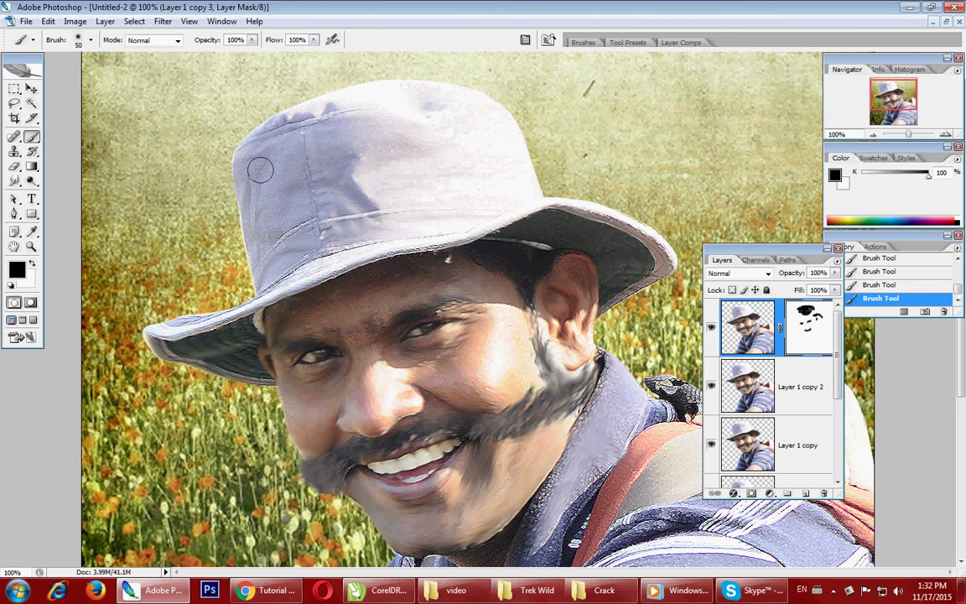
{"action": "left_click", "coordinate": [751, 392]}
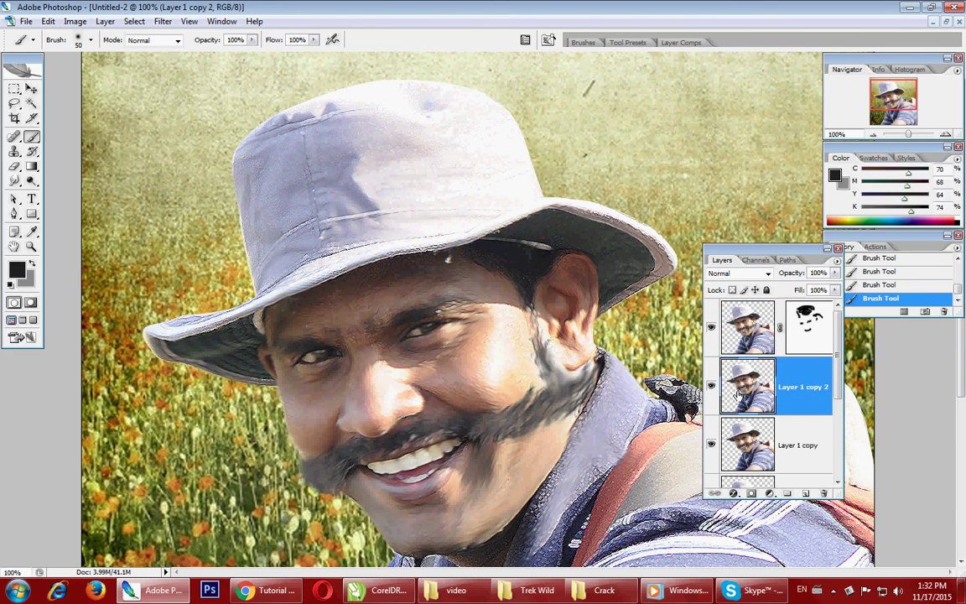
{"action": "left_click", "coordinate": [808, 327]}
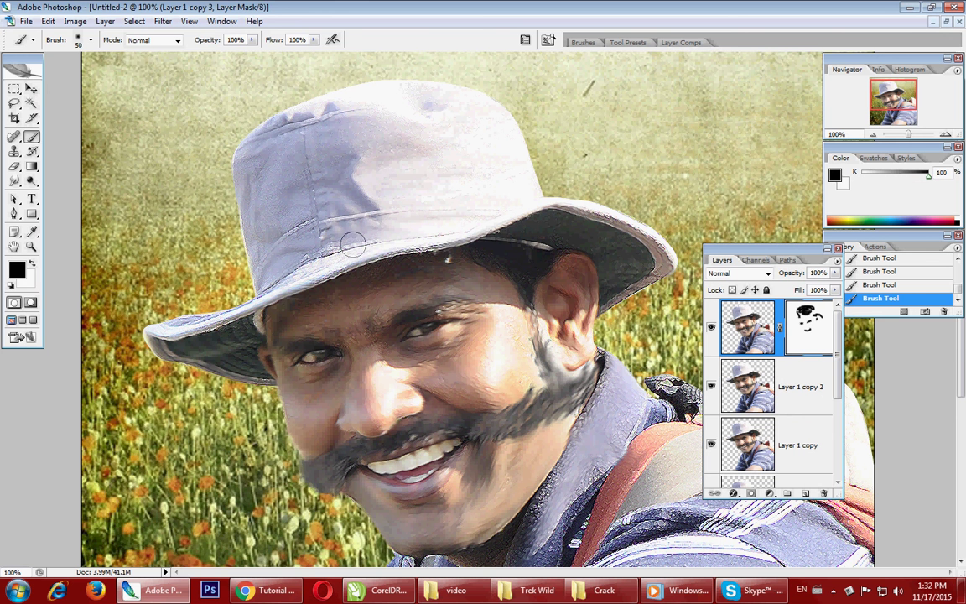
{"action": "mouse_move", "coordinate": [343, 256]}
{"action": "left_mouse_down"}
{"action": "mouse_move", "coordinate": [285, 231]}
{"action": "mouse_move", "coordinate": [227, 332]}
{"action": "left_mouse_up"}
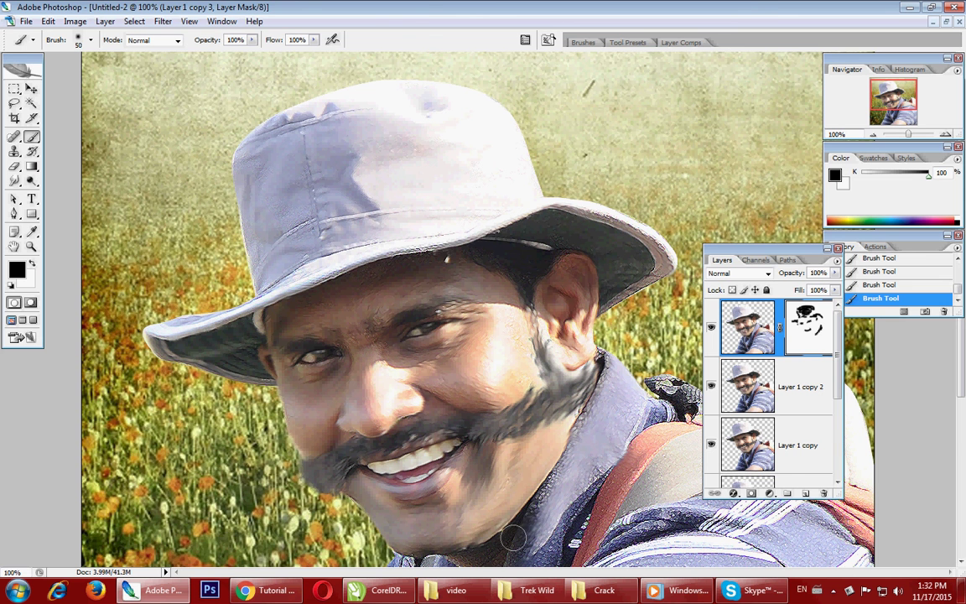
{"action": "scroll", "coordinate": [513, 536], "scroll_direction": "down", "scroll_amount": 3}
Step: Fit the image in the window and apply Levels to Layer 2 with the midtone around 0.31
{"action": "scroll", "coordinate": [772, 385], "scroll_direction": "down", "scroll_amount": 2}
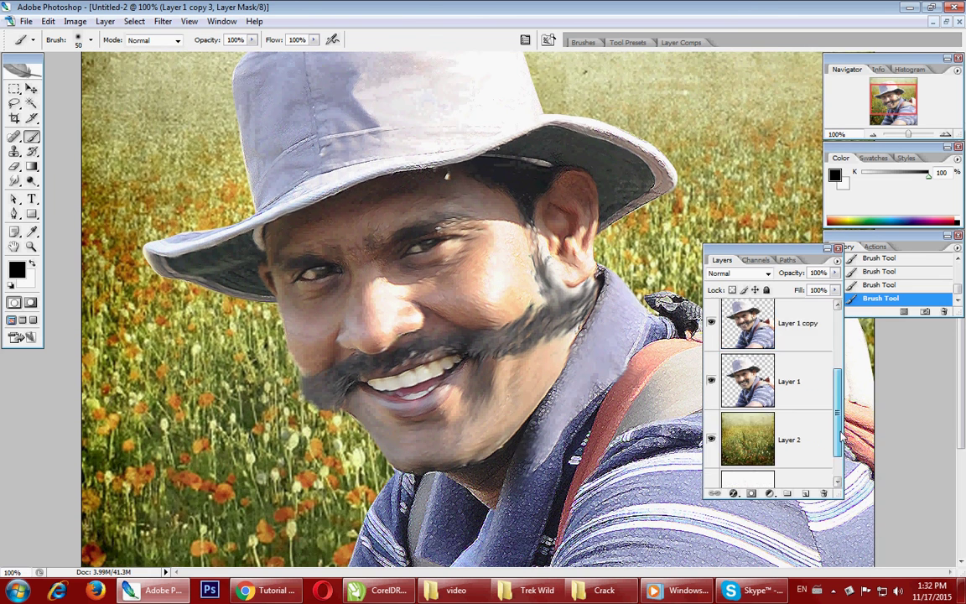
{"action": "left_click", "coordinate": [793, 440]}
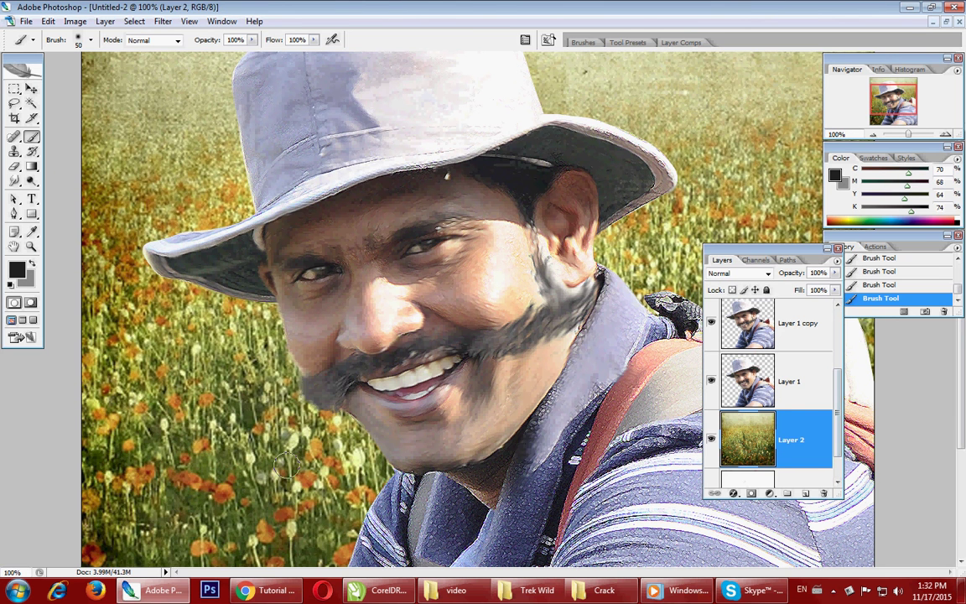
{"action": "key", "text": "ctrl+minus"}
{"action": "key", "text": "ctrl+minus"}
{"action": "key", "text": "ctrl+l"}
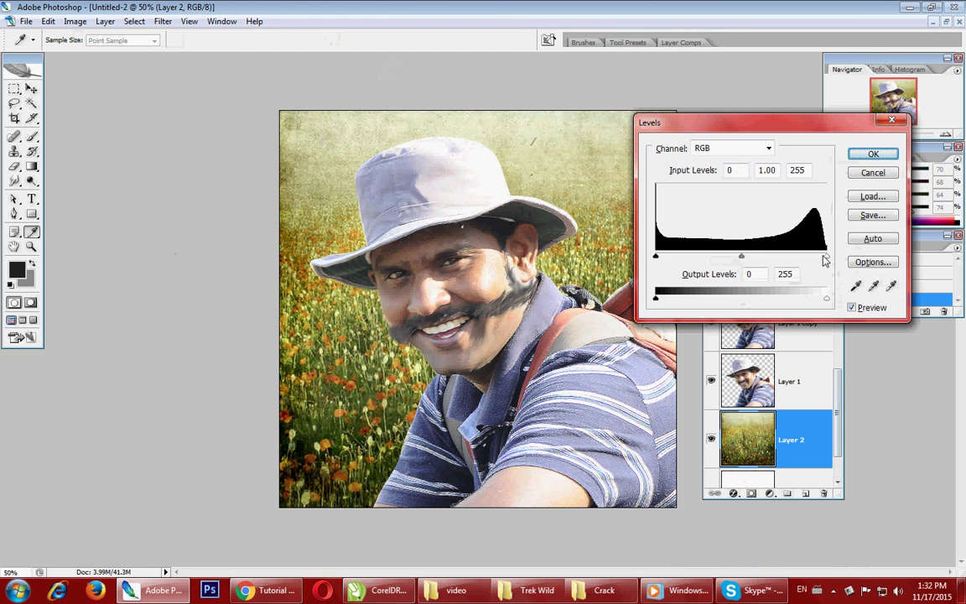
{"action": "mouse_move", "coordinate": [825, 257]}
{"action": "left_mouse_down"}
{"action": "mouse_move", "coordinate": [777, 257]}
{"action": "mouse_move", "coordinate": [826, 257]}
{"action": "left_mouse_up"}
{"action": "left_click_drag", "start_coordinate": [740, 257], "coordinate": [793, 259]}
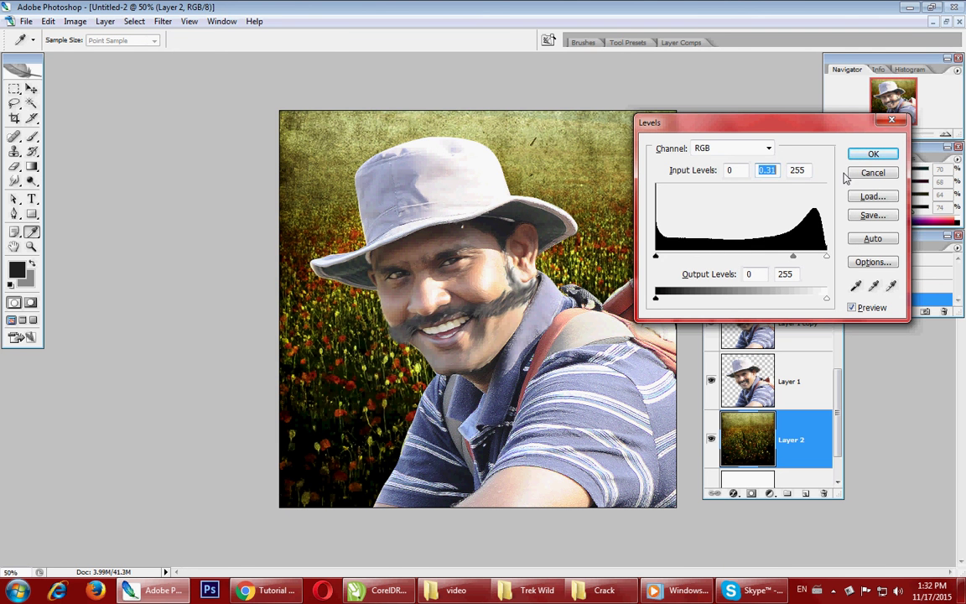
{"action": "left_click", "coordinate": [873, 156]}
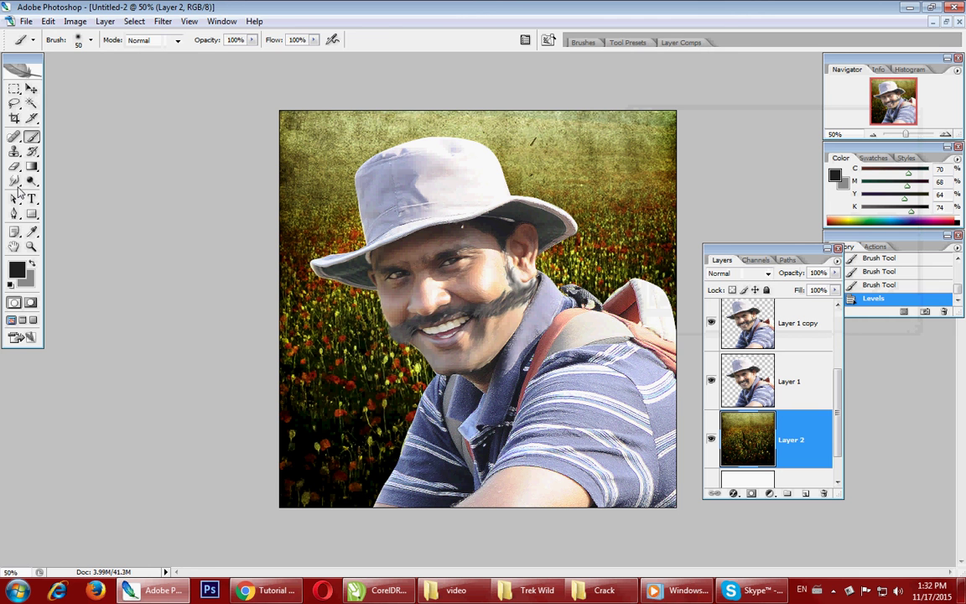
{"action": "left_click", "coordinate": [14, 180]}
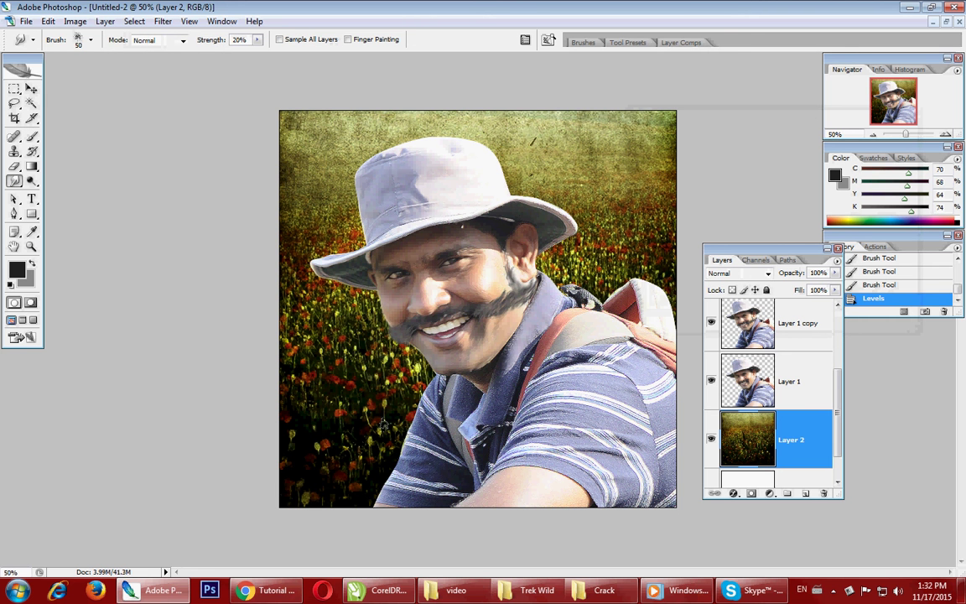
Step: Enlarge the smudge brush to 100 at 50% strength and swirl the background around the face and hat
{"action": "key", "text": "bracketright"}
{"action": "key", "text": "bracketright"}
{"action": "key", "text": "bracketright"}
{"action": "left_click_drag", "start_coordinate": [420, 295], "coordinate": [426, 304]}
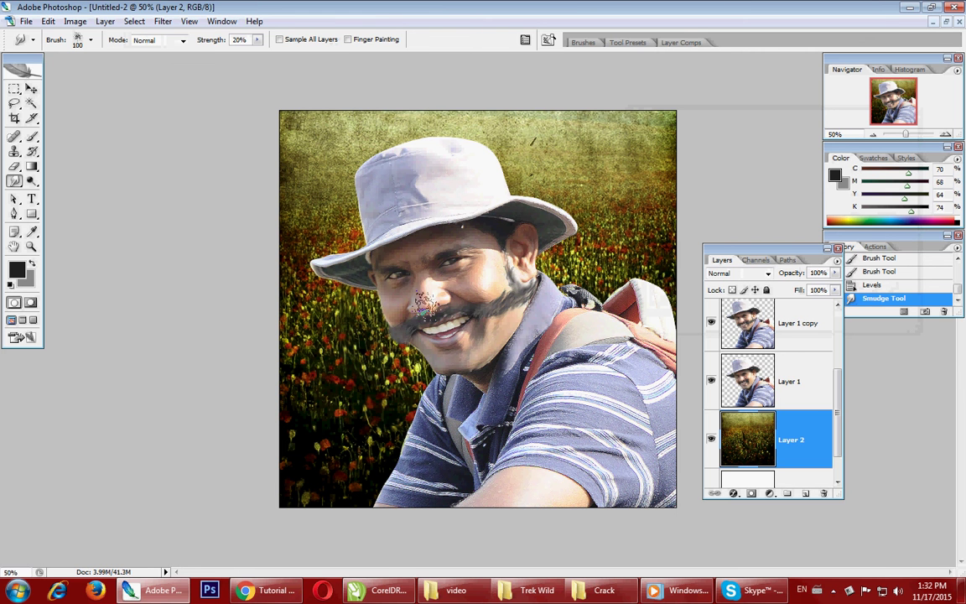
{"action": "left_click", "coordinate": [258, 40]}
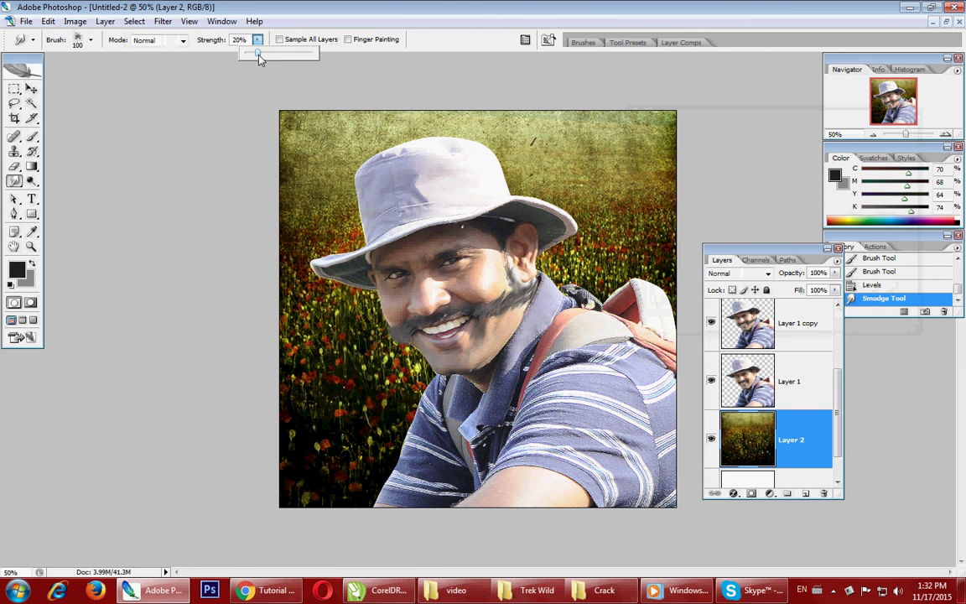
{"action": "left_click_drag", "start_coordinate": [258, 55], "coordinate": [280, 57]}
{"action": "mouse_move", "coordinate": [340, 309]}
{"action": "left_mouse_down"}
{"action": "mouse_move", "coordinate": [369, 378]}
{"action": "mouse_move", "coordinate": [336, 219]}
{"action": "left_mouse_up"}
{"action": "left_click_drag", "start_coordinate": [502, 243], "coordinate": [534, 193]}
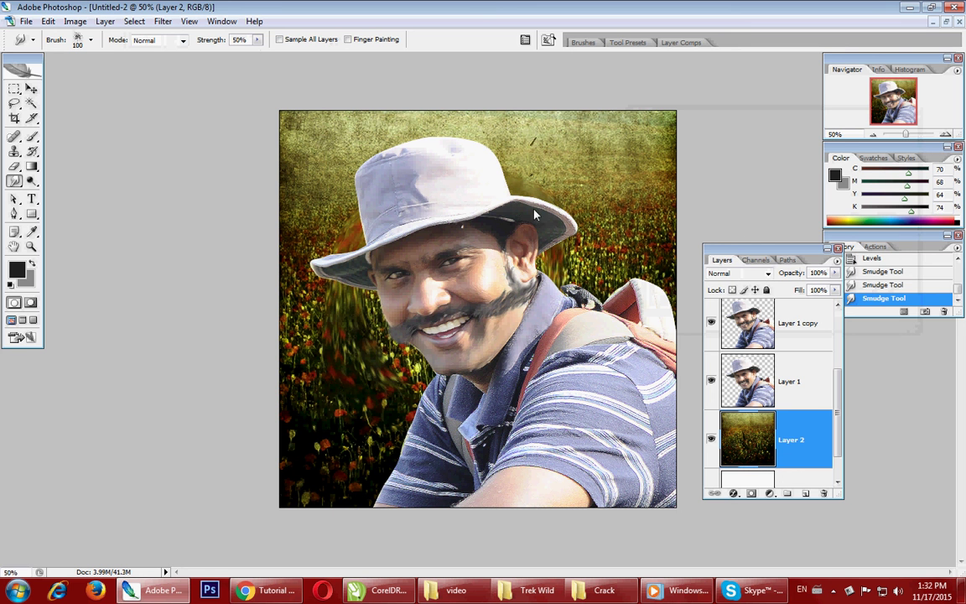
{"action": "left_click_drag", "start_coordinate": [335, 252], "coordinate": [306, 151]}
{"action": "left_click_drag", "start_coordinate": [327, 196], "coordinate": [587, 218]}
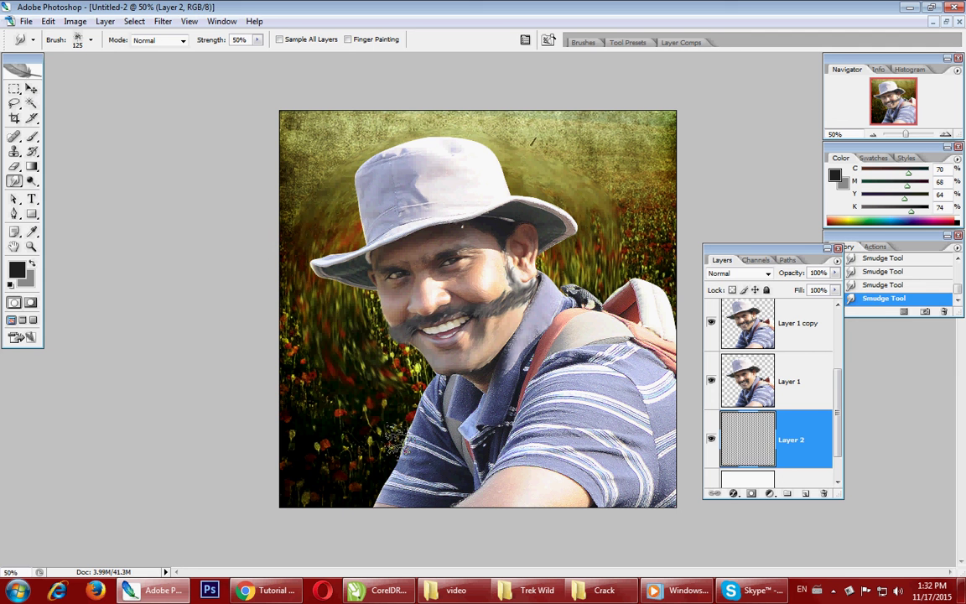
{"action": "left_click_drag", "start_coordinate": [369, 403], "coordinate": [285, 395]}
Step: At 150 px, smear the lower-left flowers and the background beside the hat, face and collar
{"action": "key", "text": "bracketright"}
{"action": "key", "text": "bracketright"}
{"action": "left_click_drag", "start_coordinate": [268, 319], "coordinate": [318, 394]}
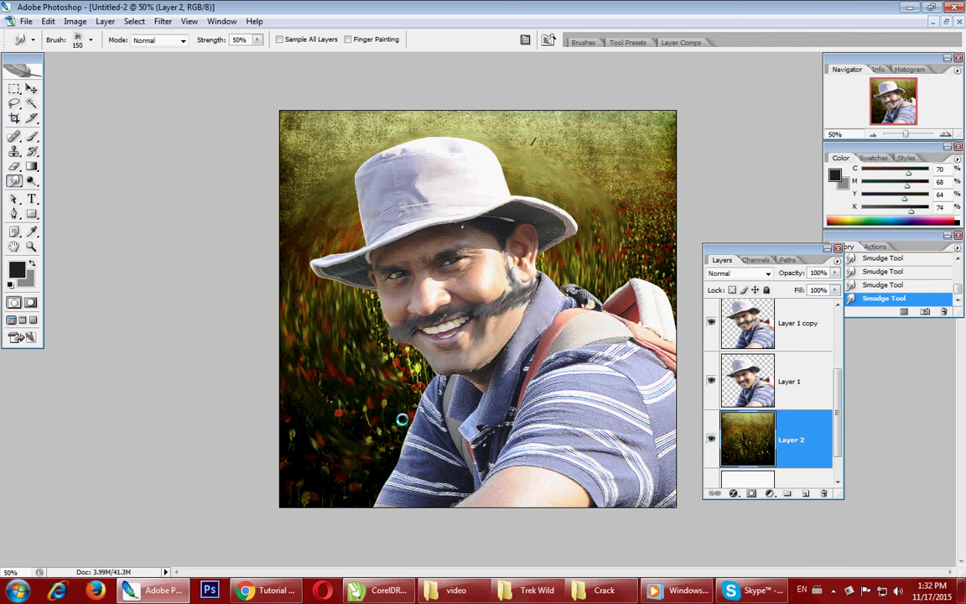
{"action": "left_click_drag", "start_coordinate": [512, 185], "coordinate": [545, 259]}
{"action": "left_click_drag", "start_coordinate": [302, 428], "coordinate": [270, 378]}
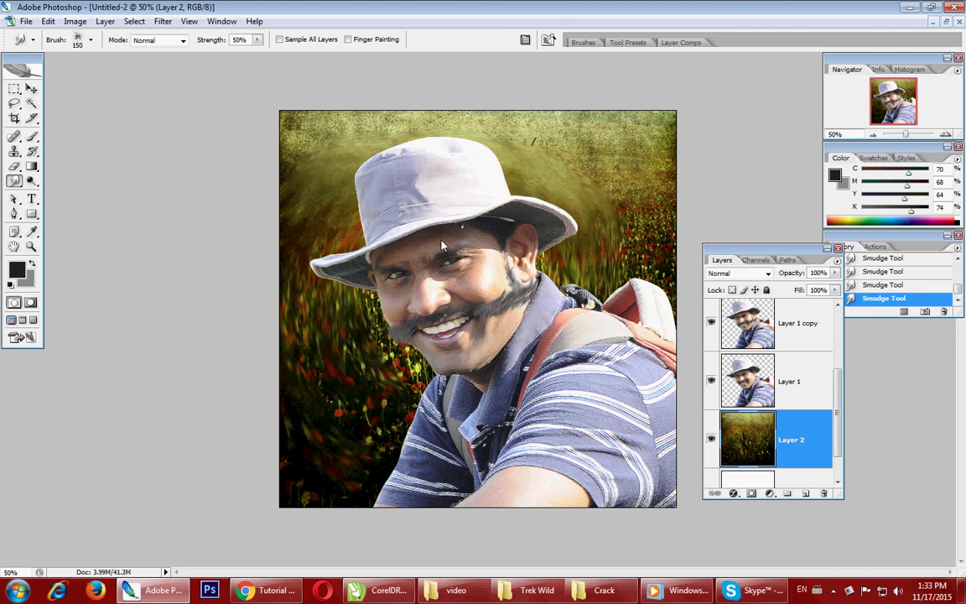
{"action": "left_click_drag", "start_coordinate": [328, 270], "coordinate": [363, 374]}
{"action": "left_click_drag", "start_coordinate": [426, 383], "coordinate": [384, 343]}
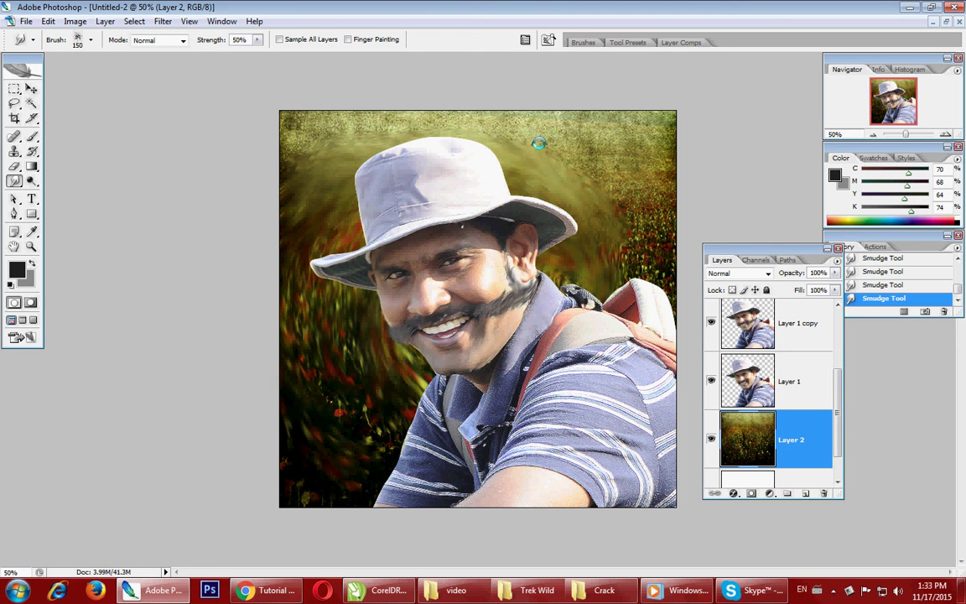
{"action": "mouse_move", "coordinate": [487, 127]}
{"action": "left_mouse_down"}
{"action": "mouse_move", "coordinate": [531, 149]}
{"action": "mouse_move", "coordinate": [597, 272]}
{"action": "left_mouse_up"}
Step: At 175 px, streak the upper-right, grainy top-left and left-edge background
{"action": "key", "text": "bracketright"}
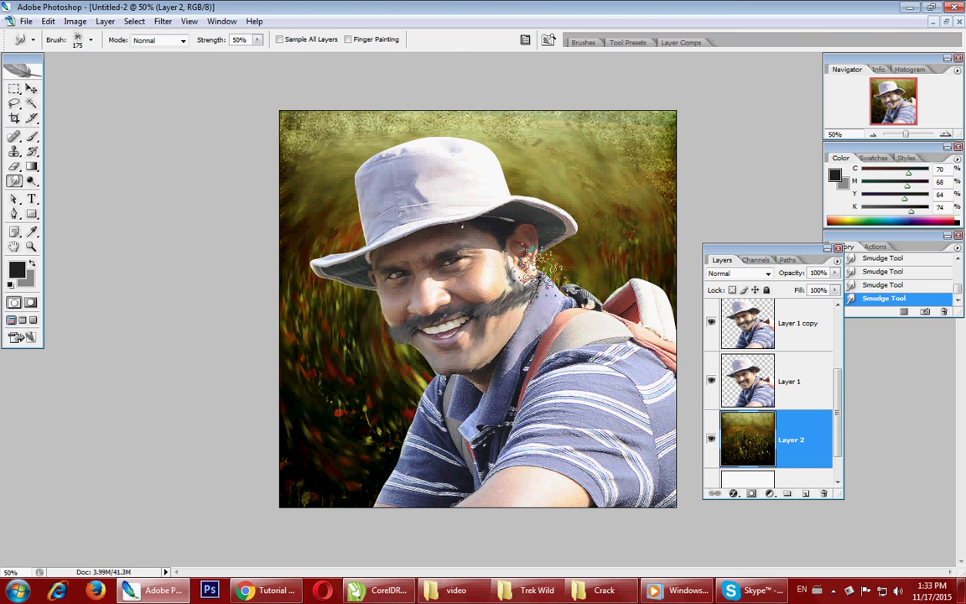
{"action": "left_click_drag", "start_coordinate": [663, 213], "coordinate": [548, 122]}
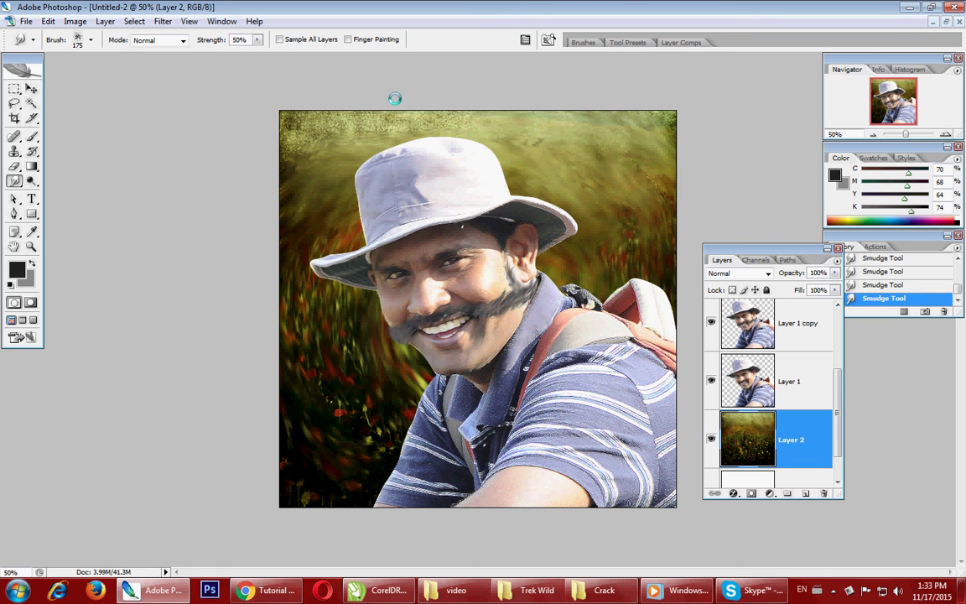
{"action": "left_click_drag", "start_coordinate": [285, 126], "coordinate": [352, 126]}
{"action": "left_click_drag", "start_coordinate": [388, 396], "coordinate": [342, 501]}
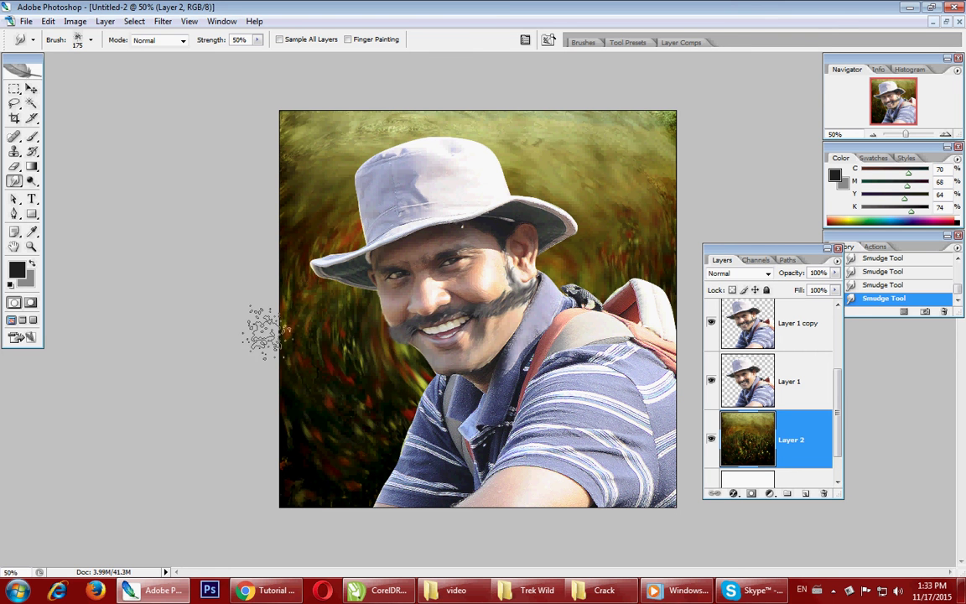
{"action": "left_click_drag", "start_coordinate": [259, 327], "coordinate": [390, 411]}
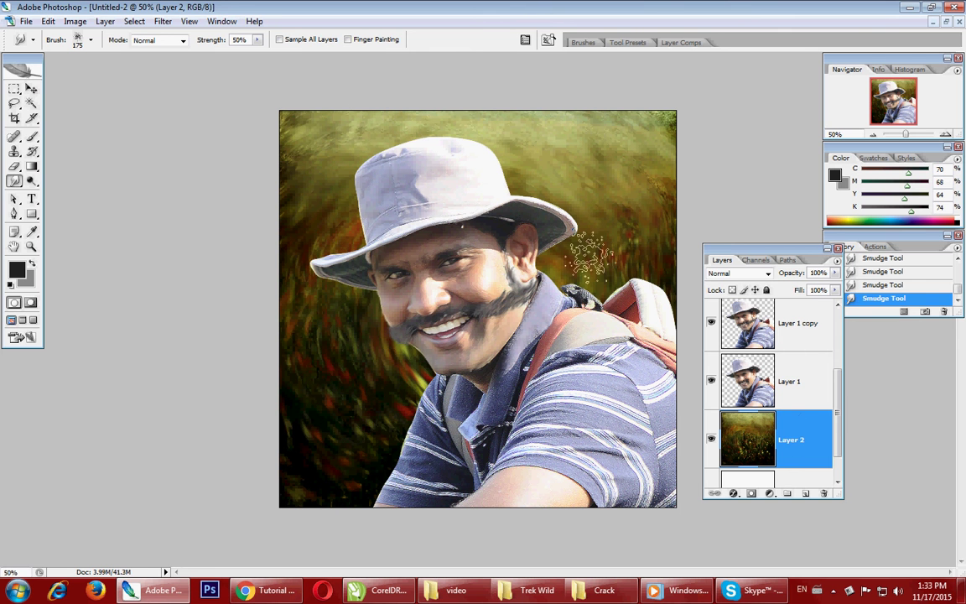
{"action": "key", "text": "ctrl+l"}
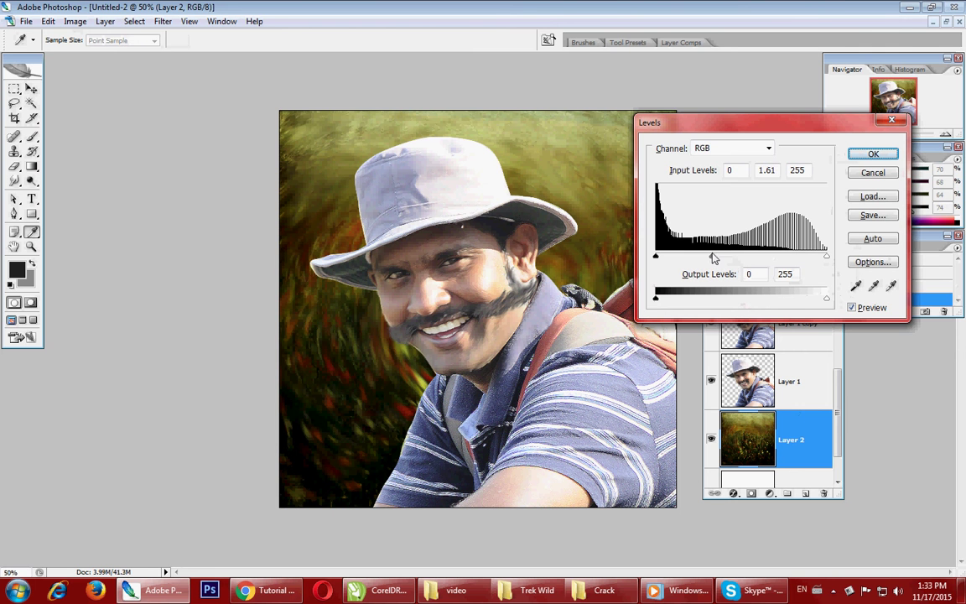
Step: Apply Levels to Layer 2 with midtone 0.63 and white input about 196
{"action": "left_click_drag", "start_coordinate": [712, 256], "coordinate": [765, 256]}
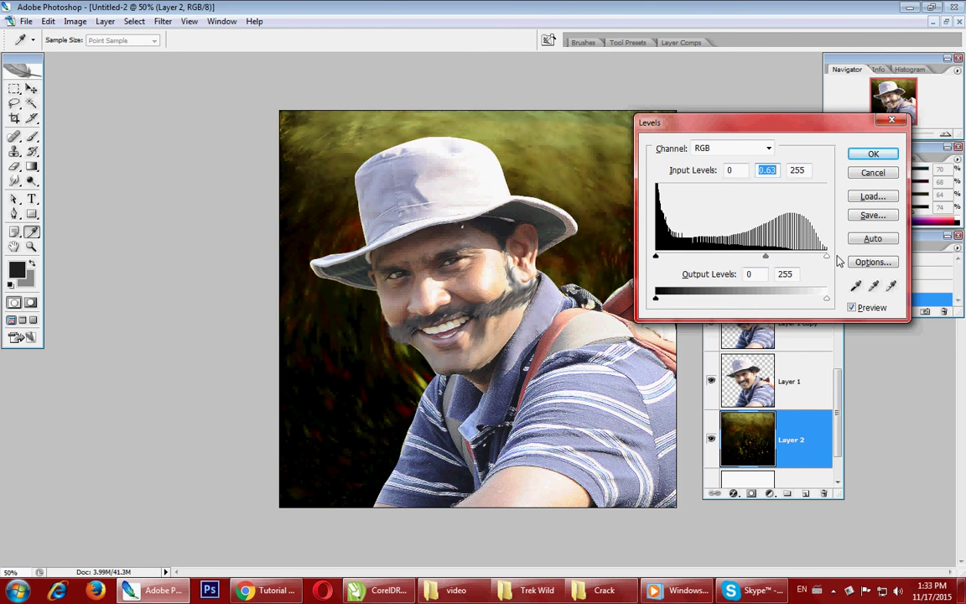
{"action": "mouse_move", "coordinate": [827, 255]}
{"action": "left_mouse_down"}
{"action": "mouse_move", "coordinate": [787, 257]}
{"action": "mouse_move", "coordinate": [795, 264]}
{"action": "left_mouse_up"}
{"action": "left_click", "coordinate": [884, 156]}
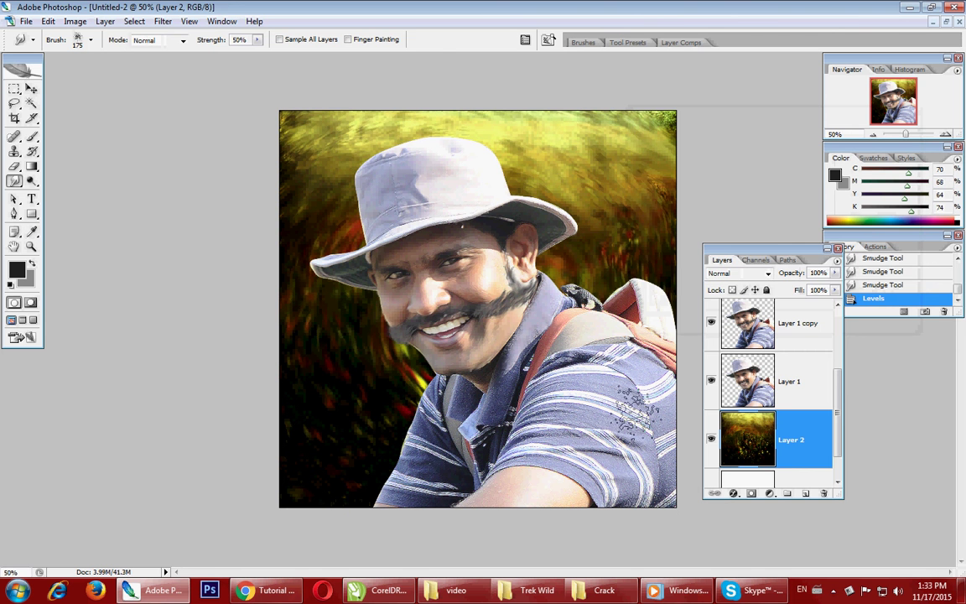
{"action": "left_click", "coordinate": [789, 329]}
Step: Zoom to 100% and burn the beard, sideburn and mustache darker on Layer 1 copy 3's pixels
{"action": "key", "text": "z"}
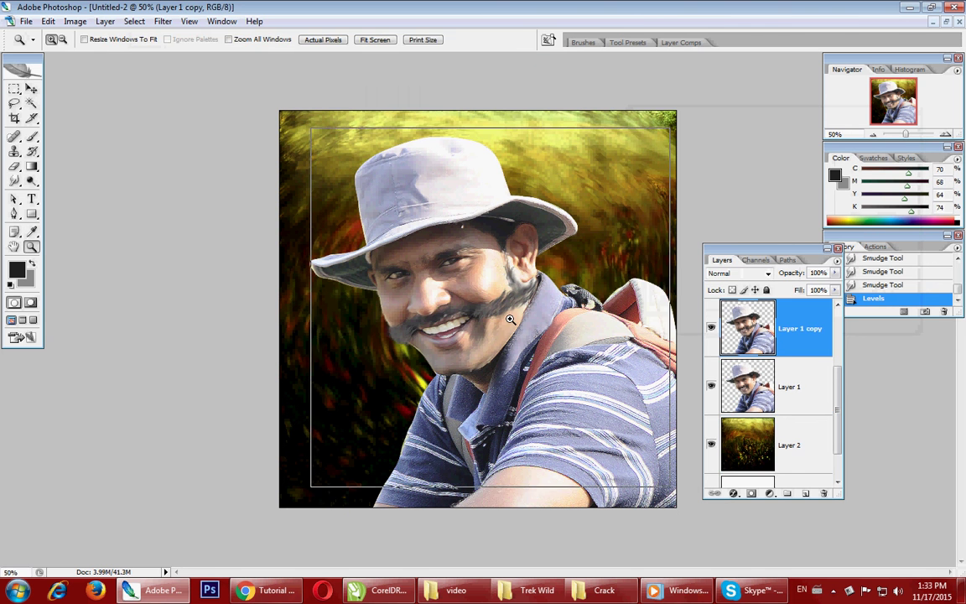
{"action": "key", "text": "ctrl+plus"}
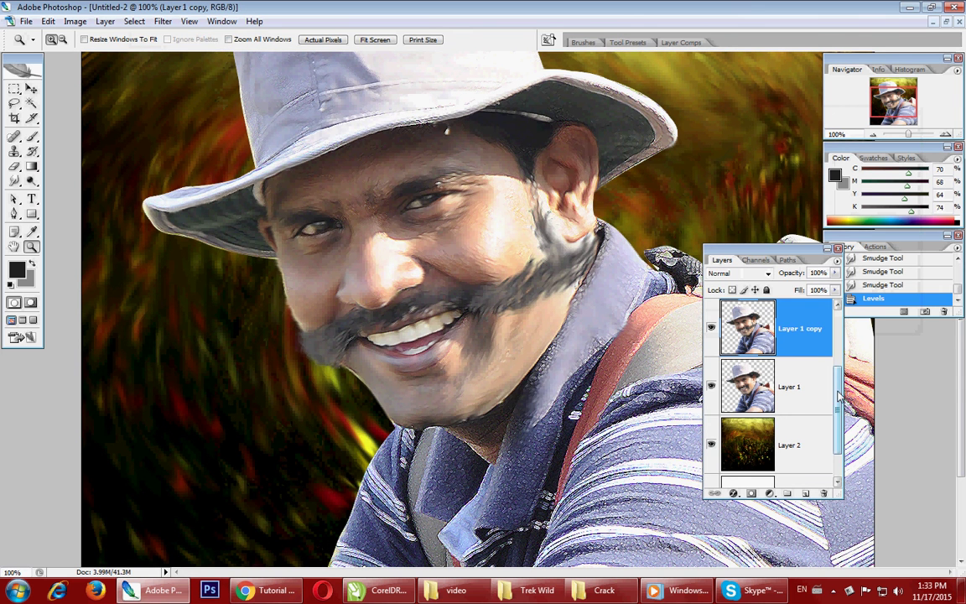
{"action": "left_click", "coordinate": [825, 321]}
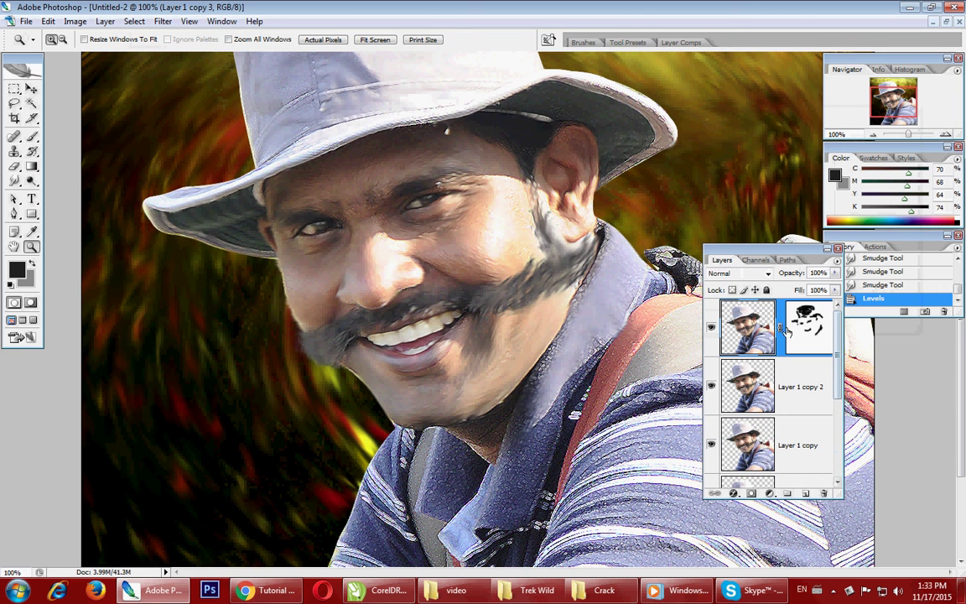
{"action": "left_click", "coordinate": [755, 334]}
{"action": "left_click", "coordinate": [31, 180]}
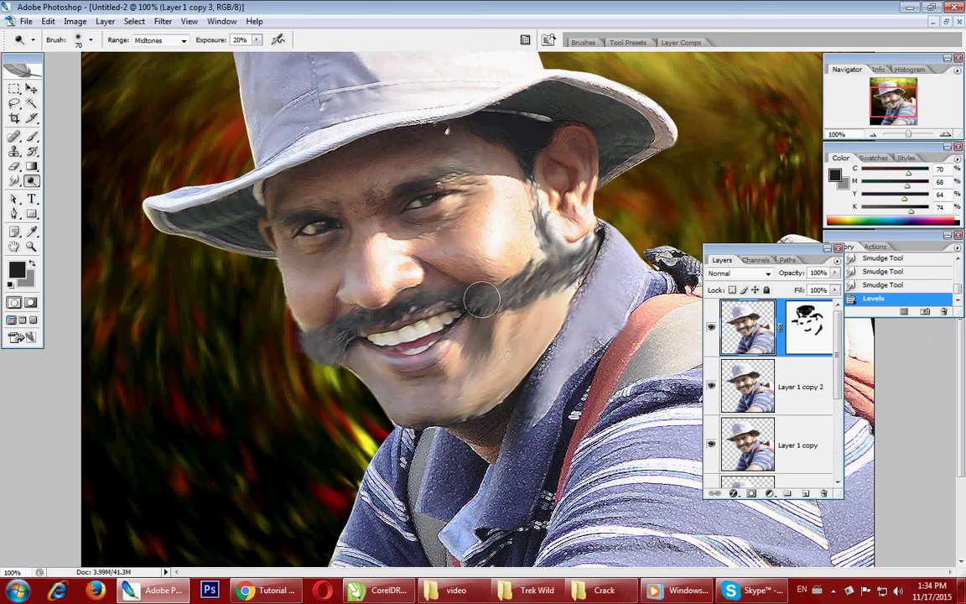
{"action": "left_click_drag", "start_coordinate": [503, 267], "coordinate": [469, 214]}
{"action": "mouse_move", "coordinate": [511, 238]}
{"action": "left_mouse_down"}
{"action": "mouse_move", "coordinate": [490, 172]}
{"action": "mouse_move", "coordinate": [498, 218]}
{"action": "left_mouse_up"}
{"action": "left_click_drag", "start_coordinate": [584, 243], "coordinate": [510, 234]}
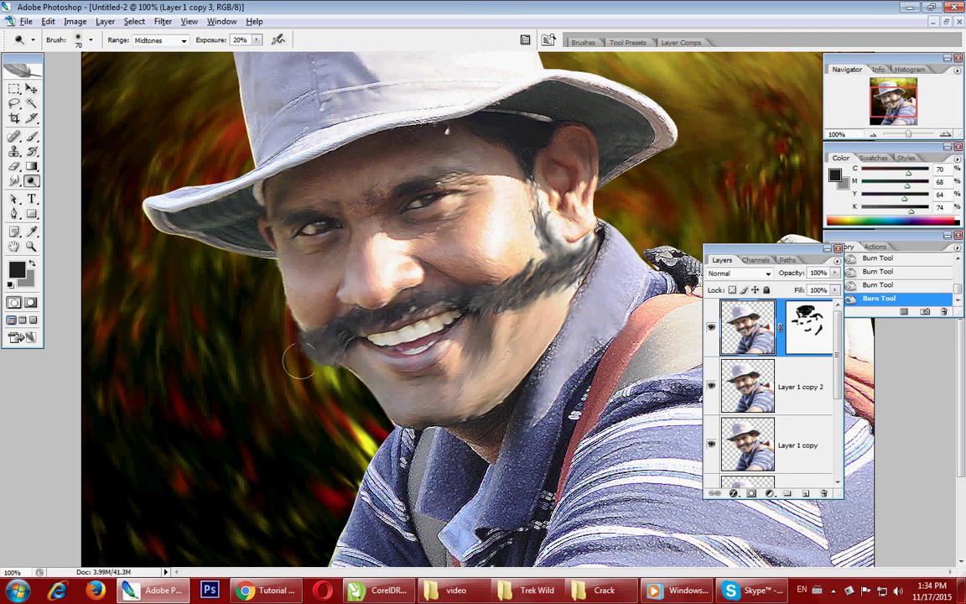
{"action": "mouse_move", "coordinate": [320, 358]}
{"action": "left_mouse_down"}
{"action": "mouse_move", "coordinate": [506, 293]}
{"action": "mouse_move", "coordinate": [428, 338]}
{"action": "mouse_move", "coordinate": [386, 302]}
{"action": "mouse_move", "coordinate": [339, 314]}
{"action": "mouse_move", "coordinate": [394, 294]}
{"action": "mouse_move", "coordinate": [463, 313]}
{"action": "left_mouse_up"}
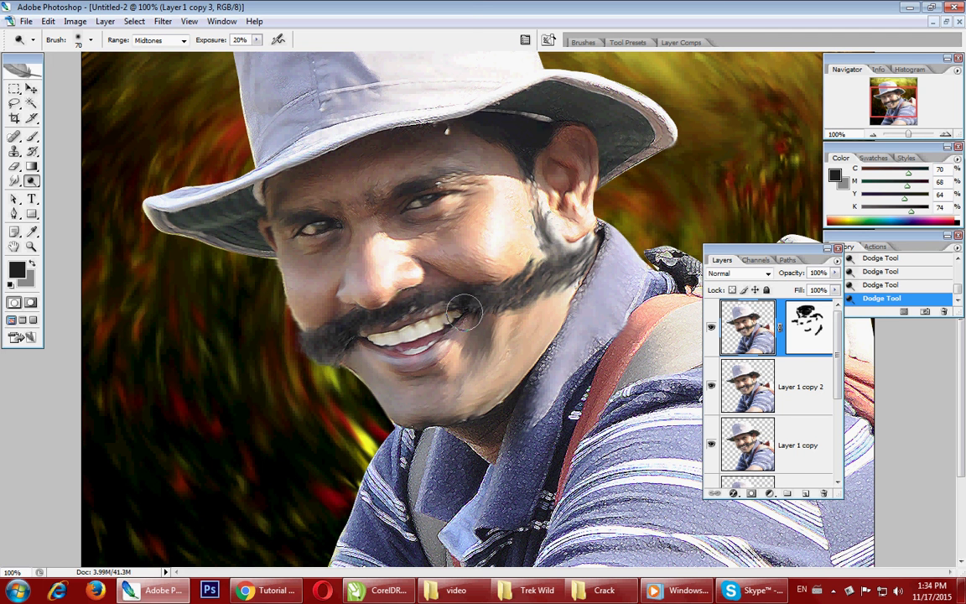
Step: With a 50 px brush, brighten the teeth and forehead and darken the mustache further
{"action": "key", "text": "bracketleft"}
{"action": "key", "text": "bracketleft"}
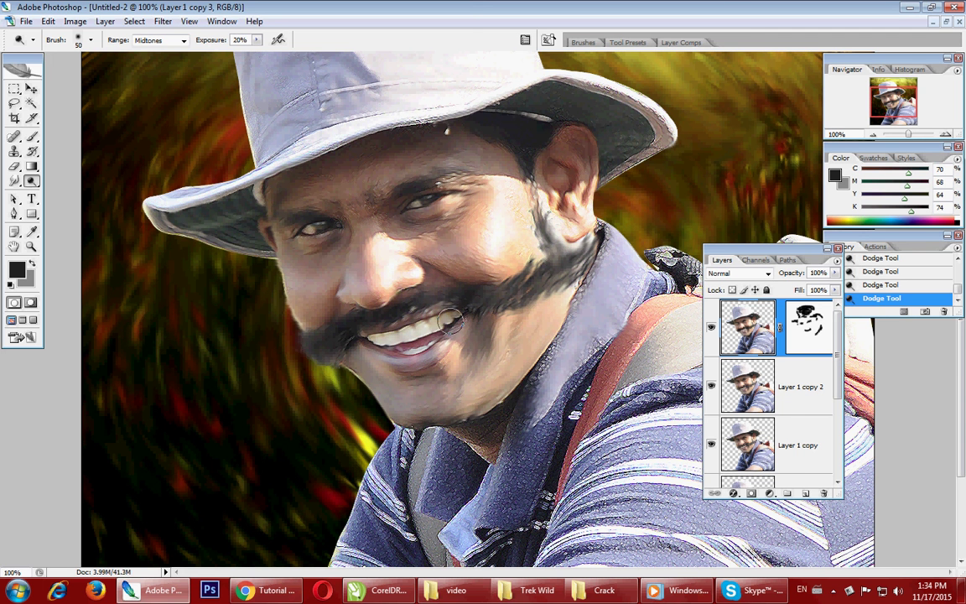
{"action": "left_click_drag", "start_coordinate": [327, 305], "coordinate": [423, 344]}
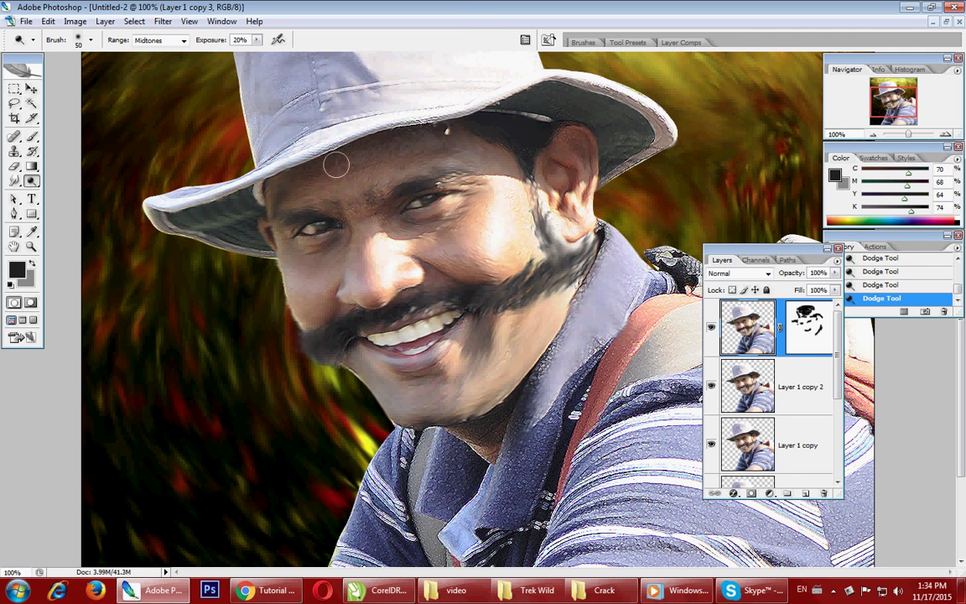
{"action": "left_click_drag", "start_coordinate": [335, 165], "coordinate": [382, 202]}
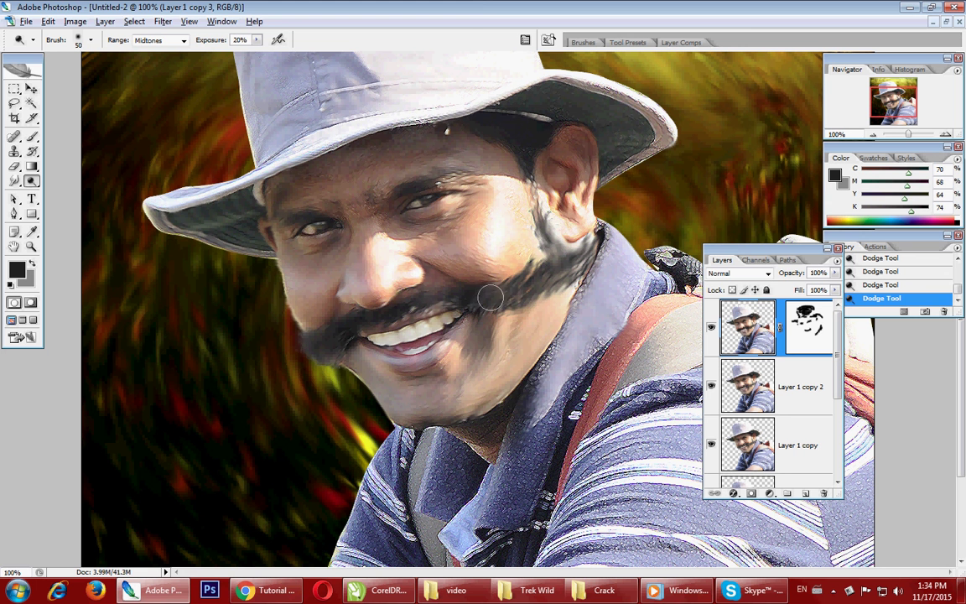
{"action": "mouse_move", "coordinate": [470, 285]}
{"action": "left_mouse_down"}
{"action": "mouse_move", "coordinate": [442, 267]}
{"action": "mouse_move", "coordinate": [524, 230]}
{"action": "mouse_move", "coordinate": [578, 247]}
{"action": "left_mouse_up"}
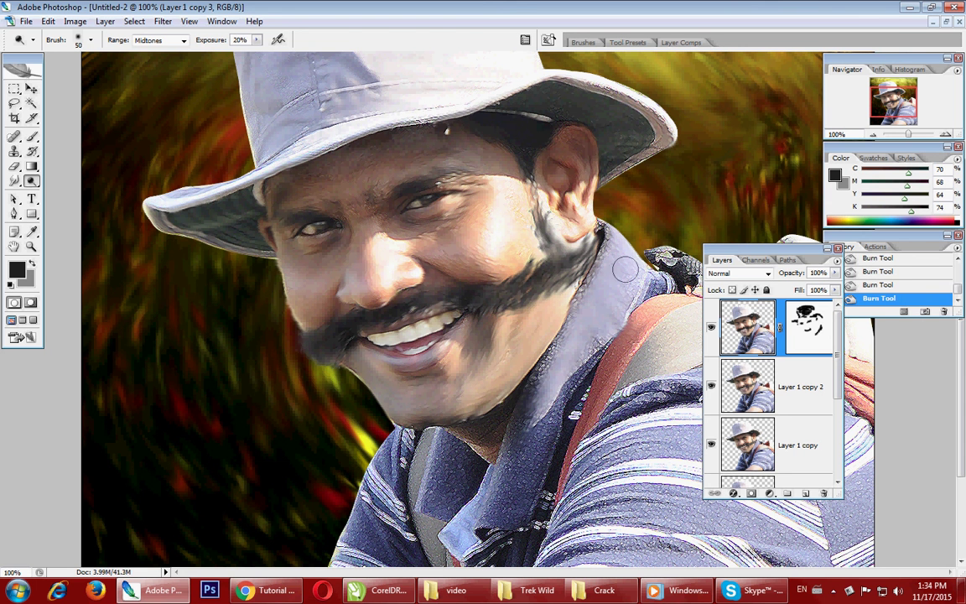
Step: Hide all panels, switch to full-screen mode and zoom in close on the face and hat
{"action": "key", "text": "z"}
{"action": "left_click", "coordinate": [624, 268], "text": "alt"}
{"action": "left_click", "coordinate": [492, 345], "text": "alt"}
{"action": "key", "text": "Tab"}
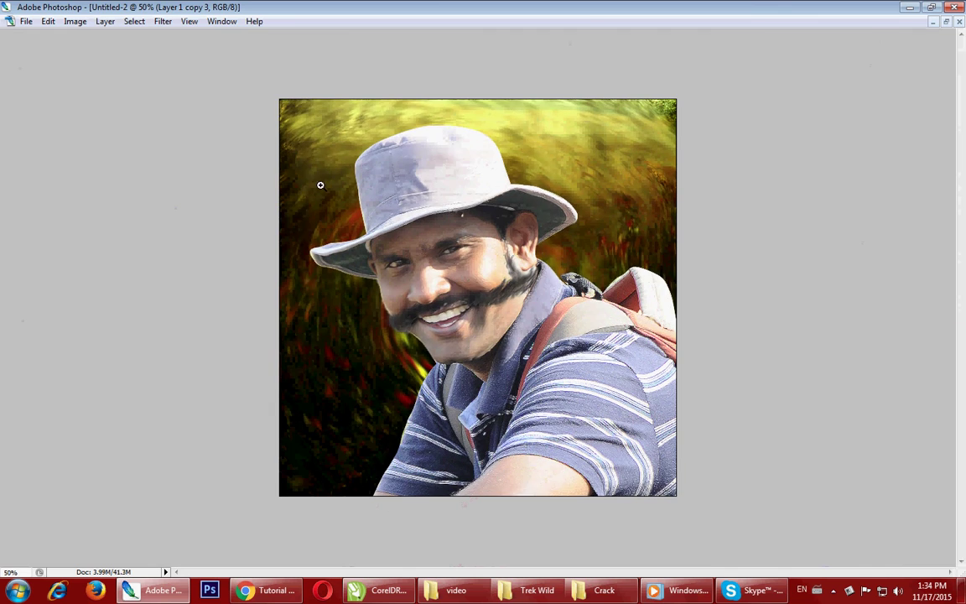
{"action": "left_click_drag", "start_coordinate": [597, 364], "coordinate": [663, 405]}
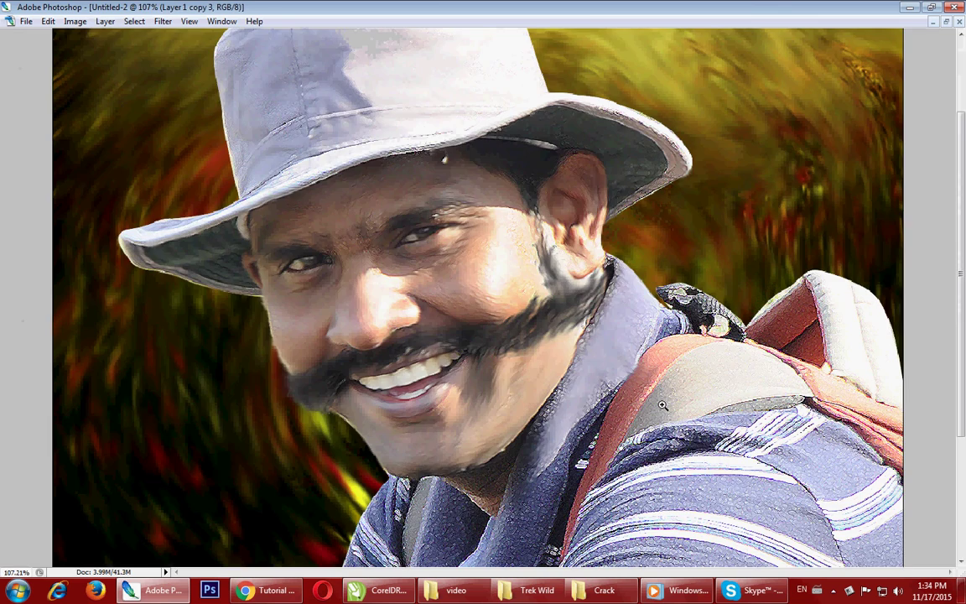
{"action": "key", "text": "f"}
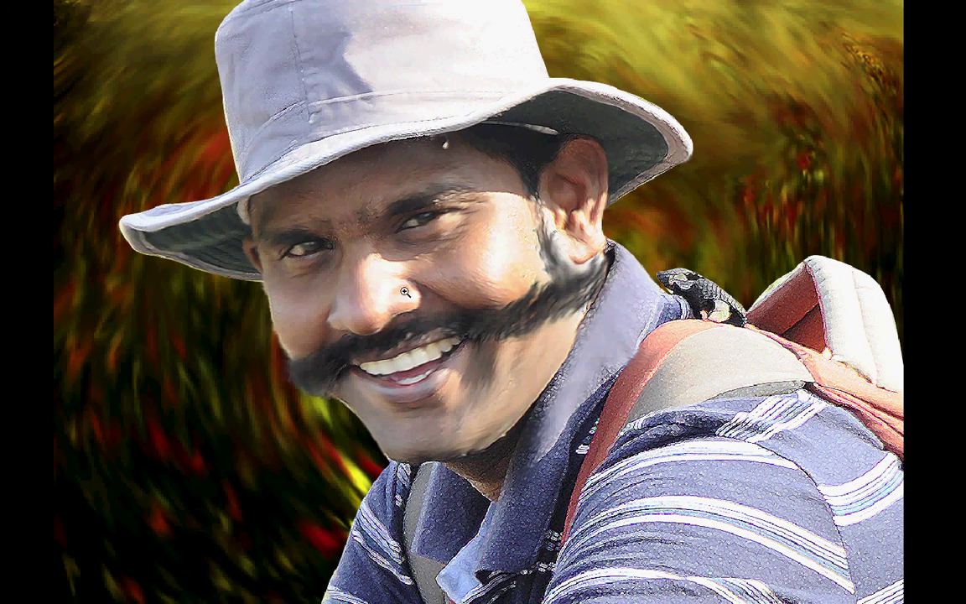
{"action": "left_click_drag", "start_coordinate": [375, 277], "coordinate": [487, 333]}
{"action": "left_click_drag", "start_coordinate": [515, 377], "coordinate": [521, 503]}
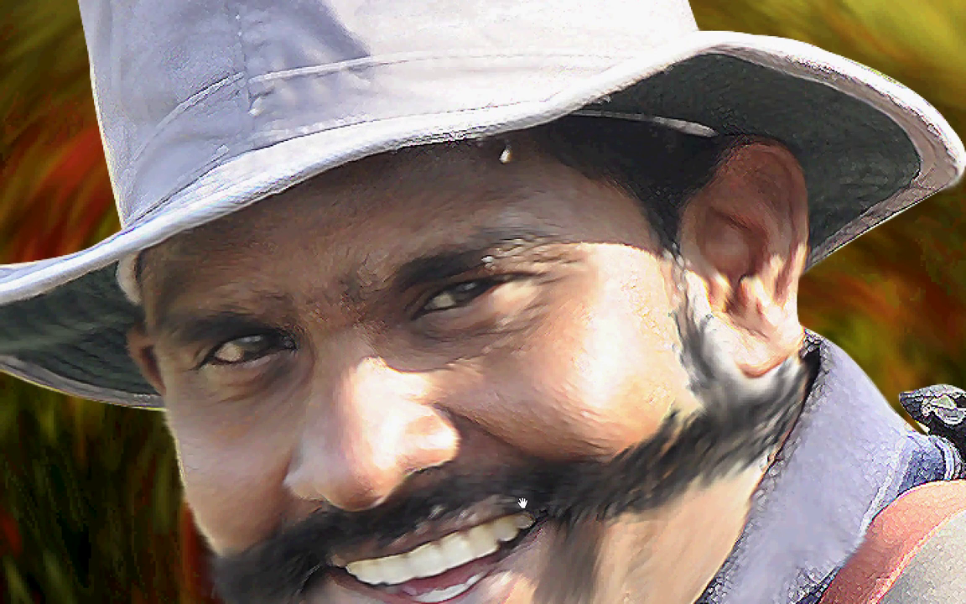